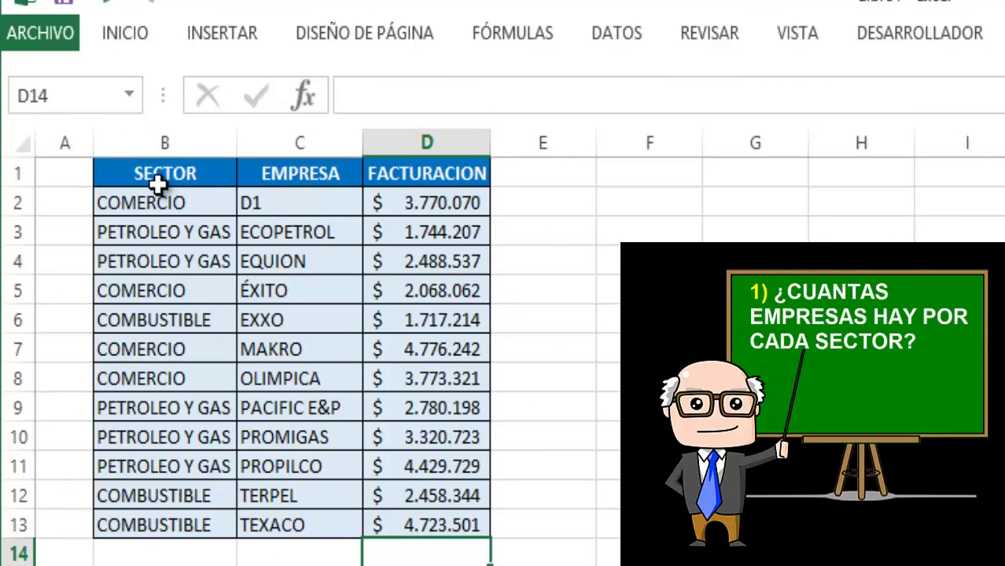
Sort the company table B1:D13 by the SECTOR column, A to Z.
{"action": "left_click_drag", "start_coordinate": [157, 183], "coordinate": [435, 520]}
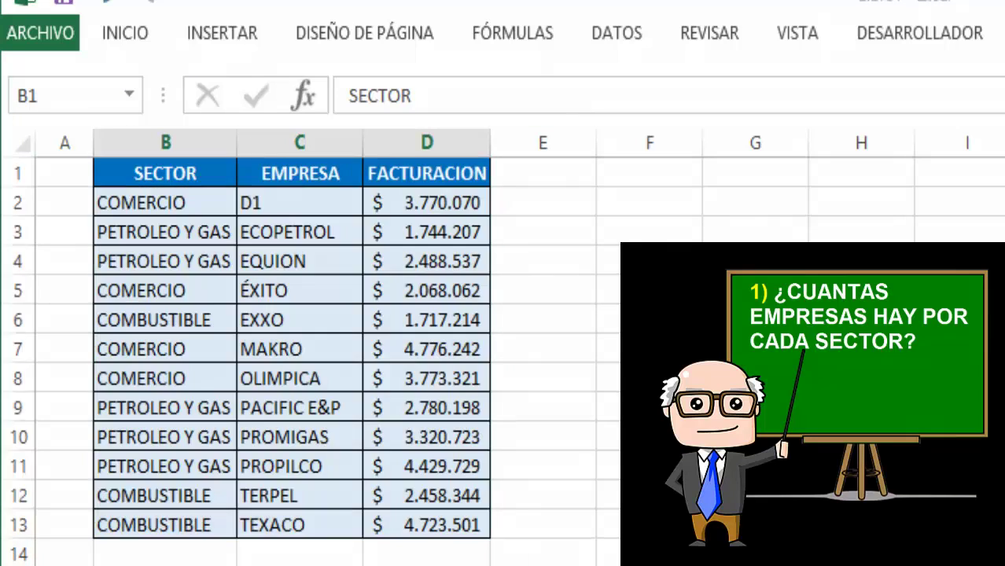
{"action": "left_click", "coordinate": [184, 264]}
{"action": "left_click_drag", "start_coordinate": [154, 174], "coordinate": [438, 525]}
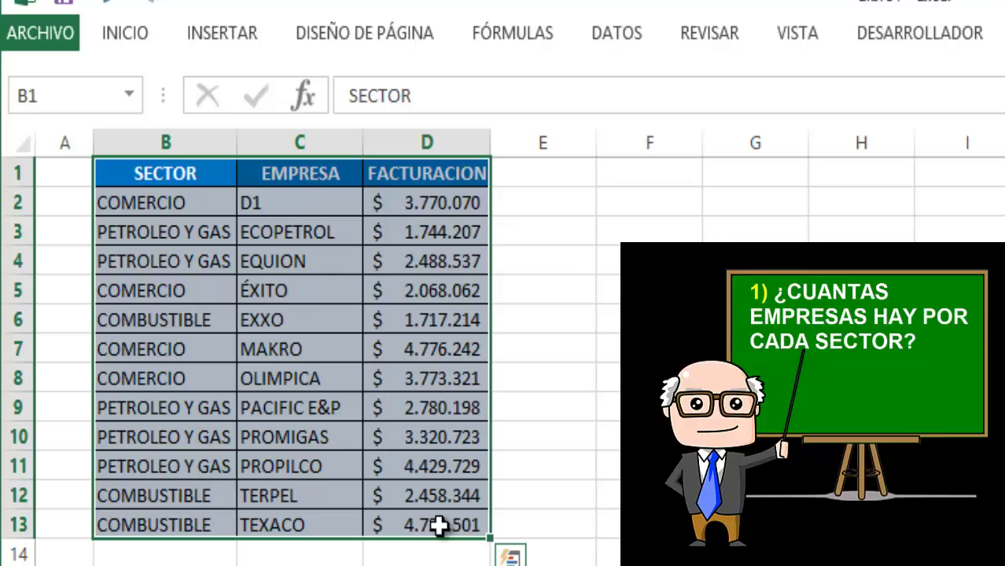
{"action": "left_click", "coordinate": [606, 33]}
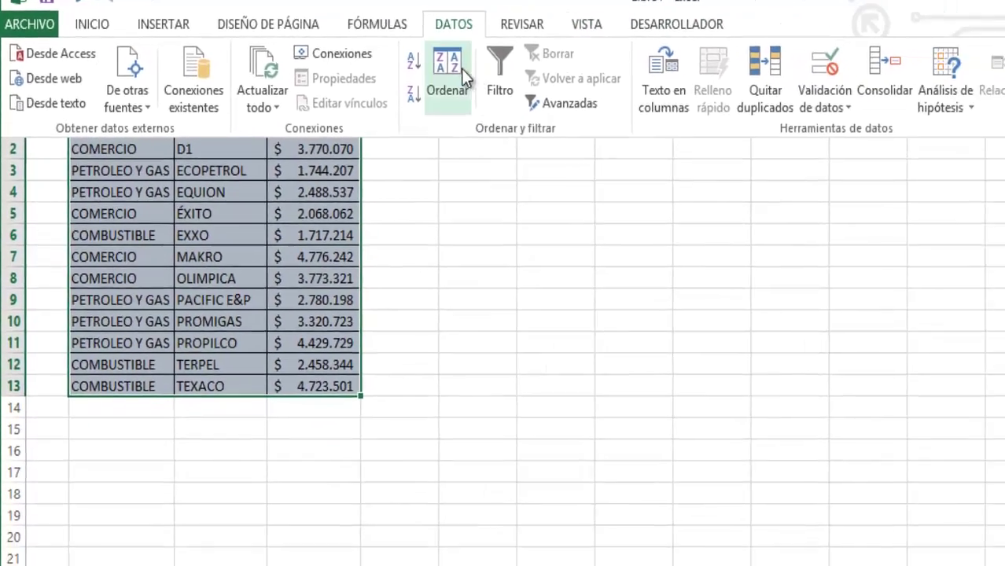
{"action": "left_click", "coordinate": [608, 102]}
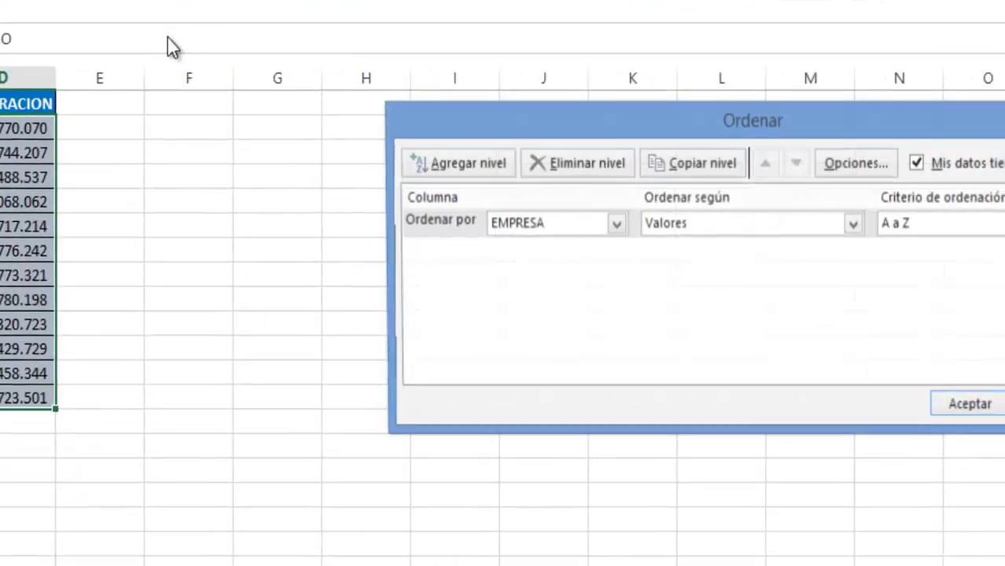
{"action": "left_click", "coordinate": [329, 226]}
{"action": "left_click", "coordinate": [320, 249]}
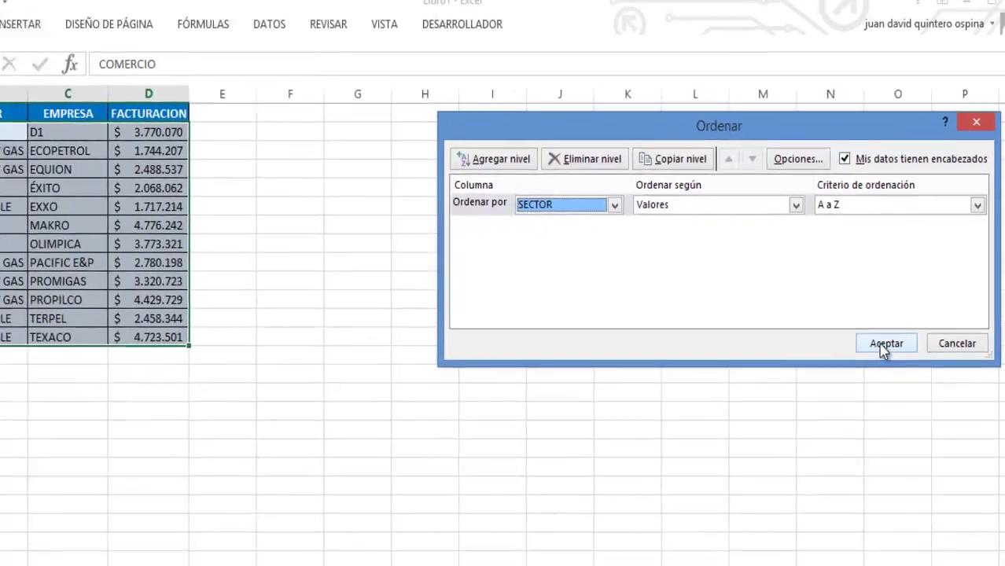
{"action": "left_click", "coordinate": [881, 346]}
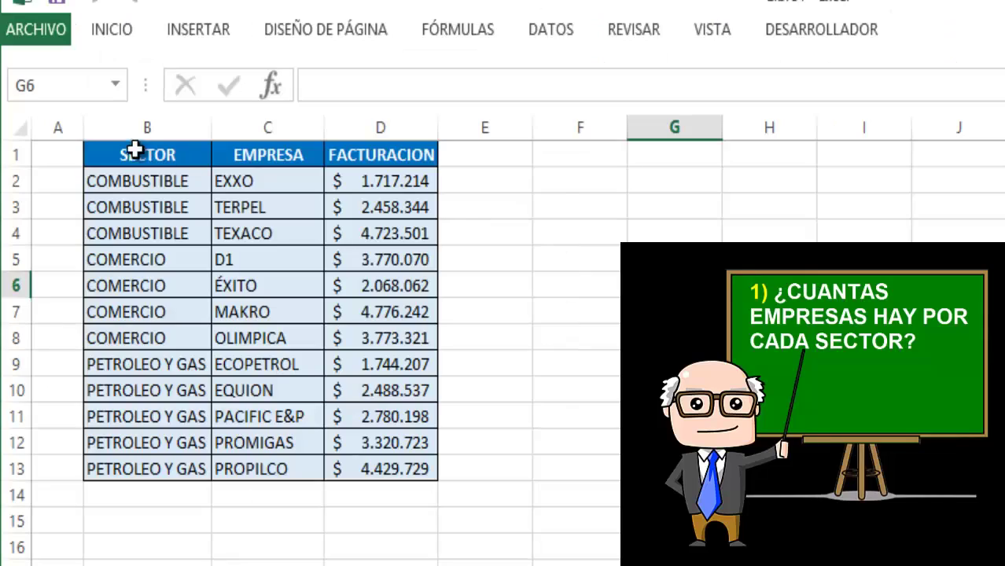
Add Cuenta subtotals on SECTOR at each change in SECTOR, with FACTURACION unticked.
{"action": "left_click_drag", "start_coordinate": [135, 154], "coordinate": [431, 469]}
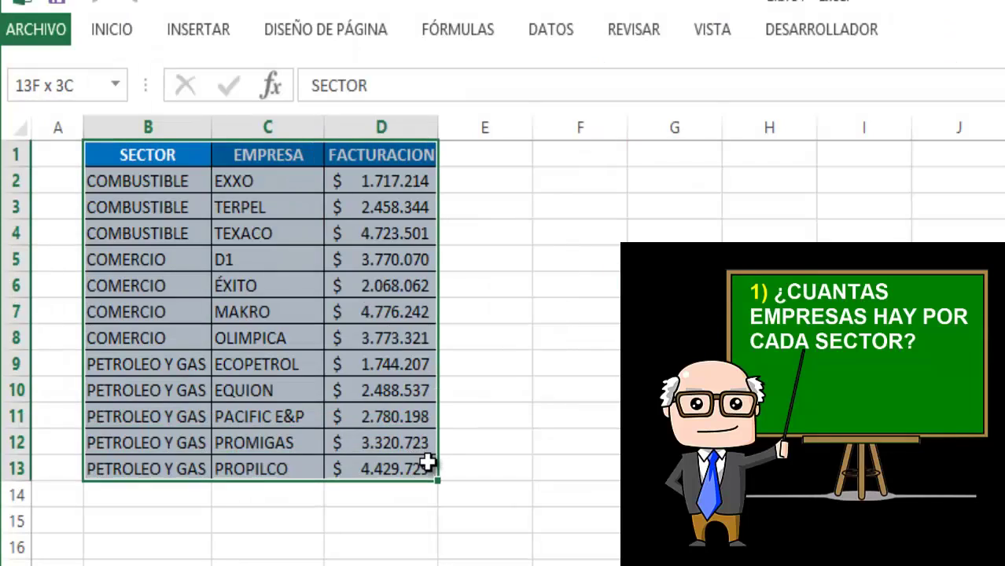
{"action": "left_click", "coordinate": [550, 31]}
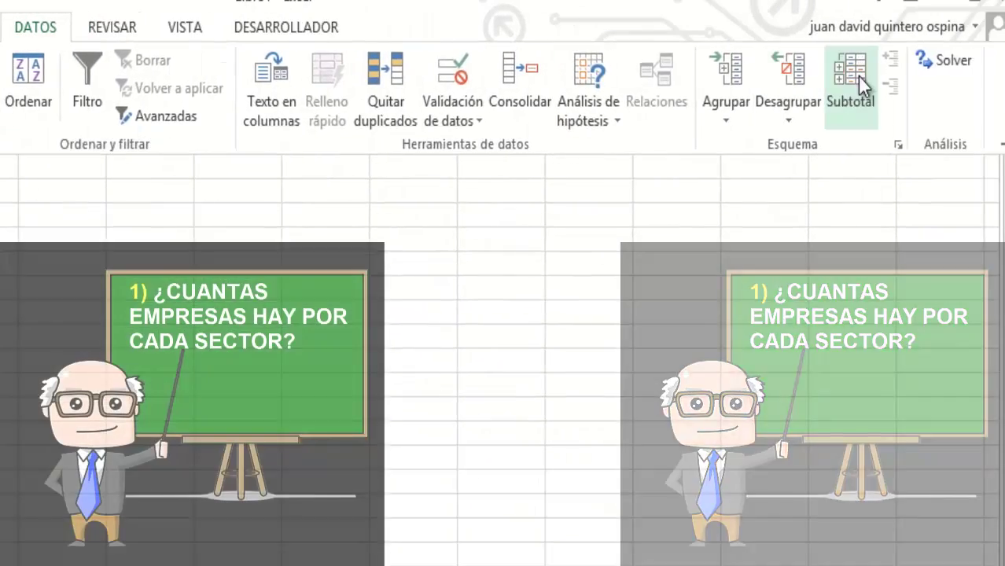
{"action": "left_click", "coordinate": [856, 78]}
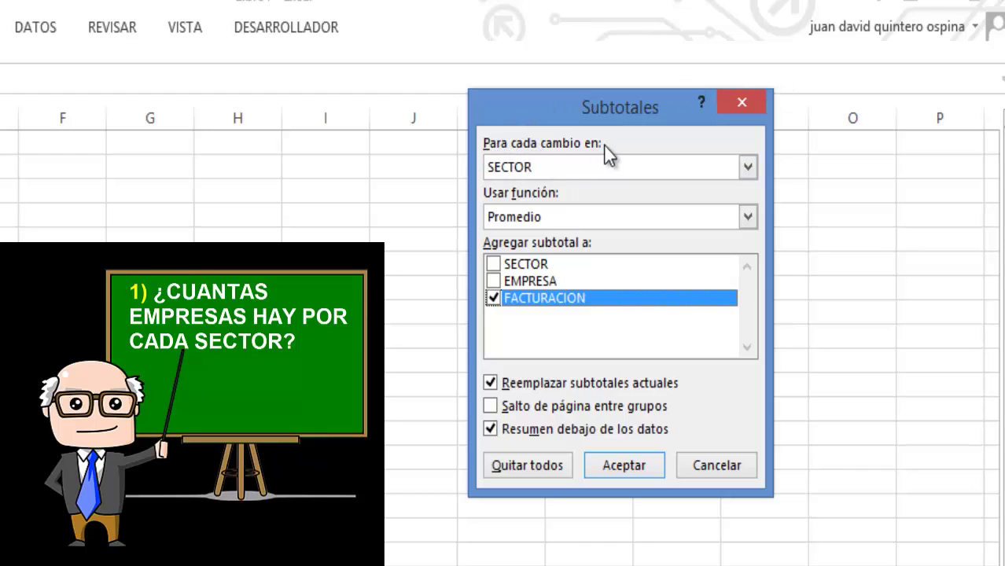
{"action": "left_click", "coordinate": [568, 169]}
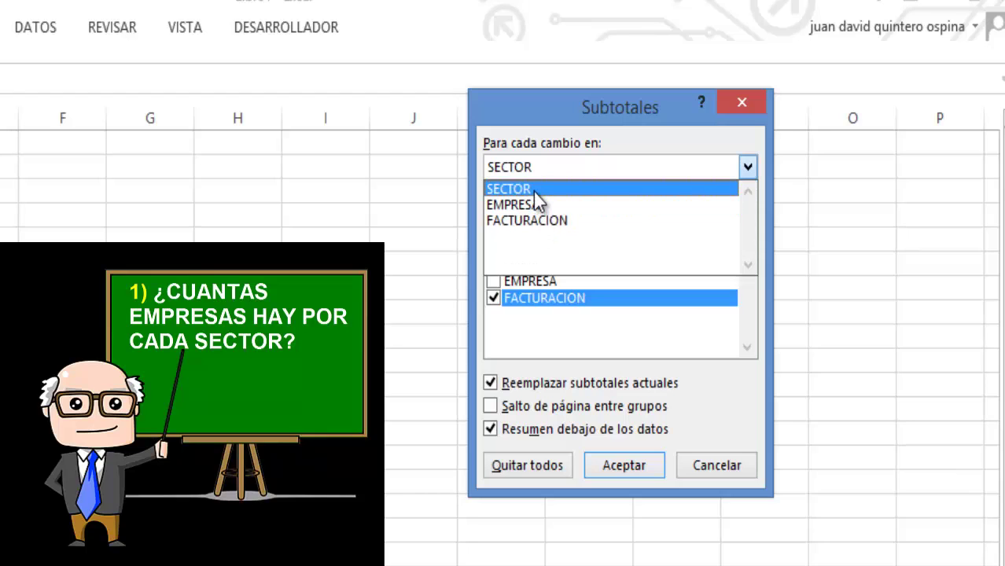
{"action": "left_click", "coordinate": [533, 192]}
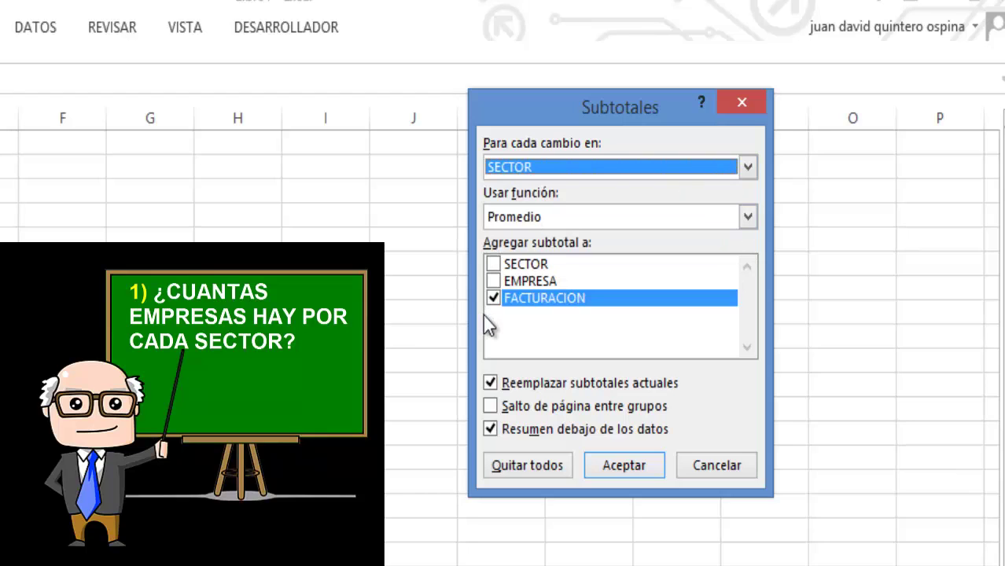
{"action": "left_click", "coordinate": [494, 298]}
{"action": "left_click", "coordinate": [522, 220]}
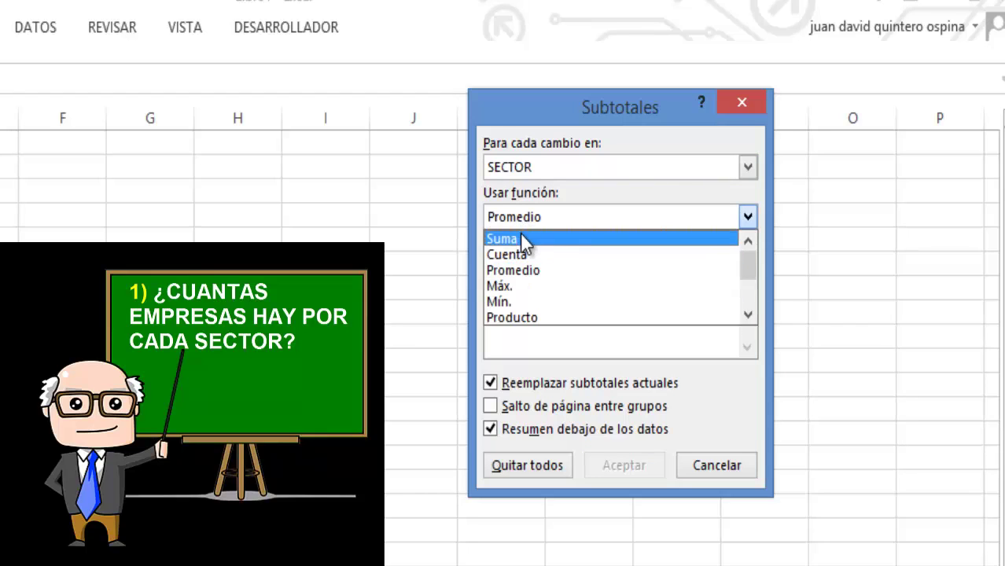
{"action": "left_click", "coordinate": [523, 254]}
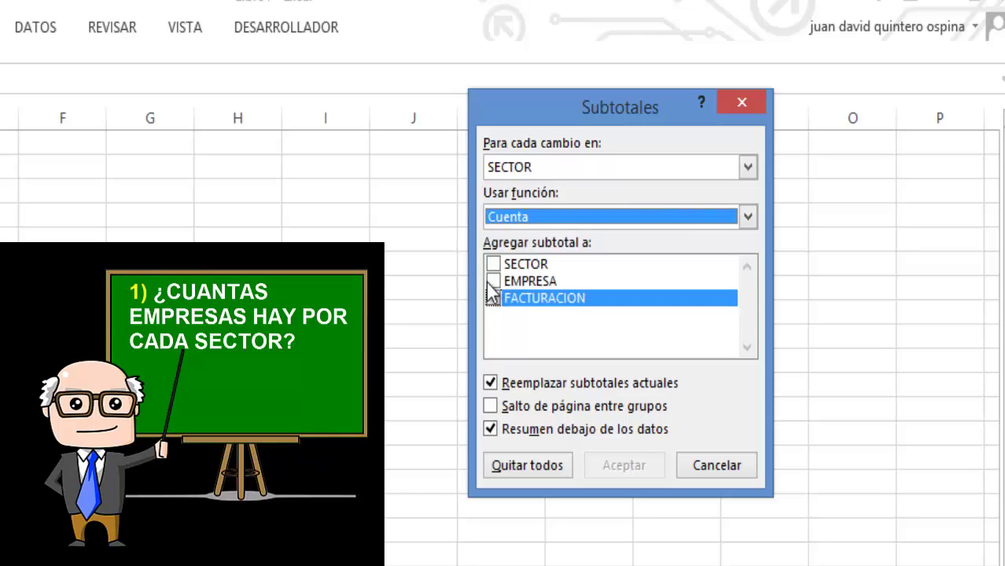
{"action": "left_click", "coordinate": [493, 265]}
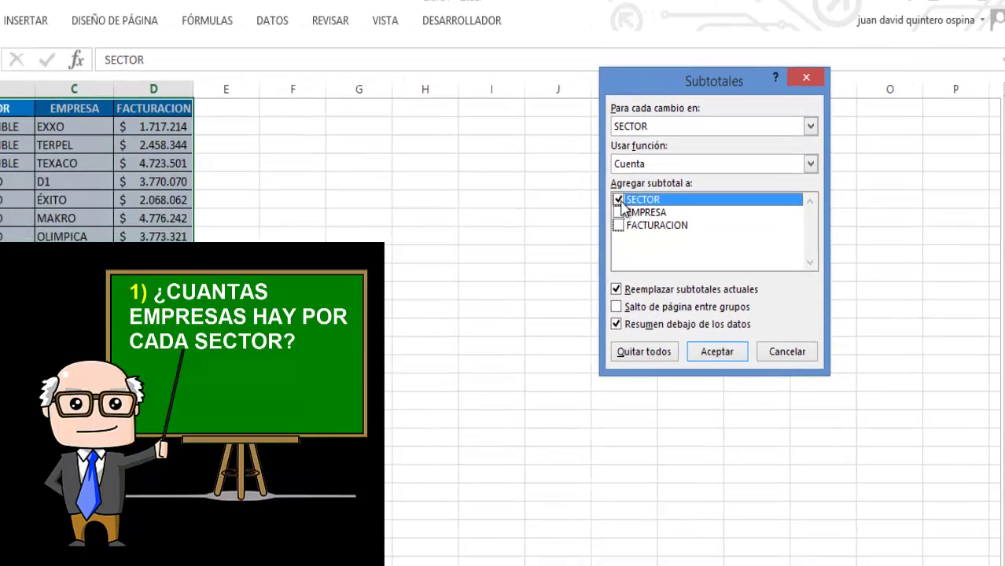
{"action": "left_click", "coordinate": [737, 329]}
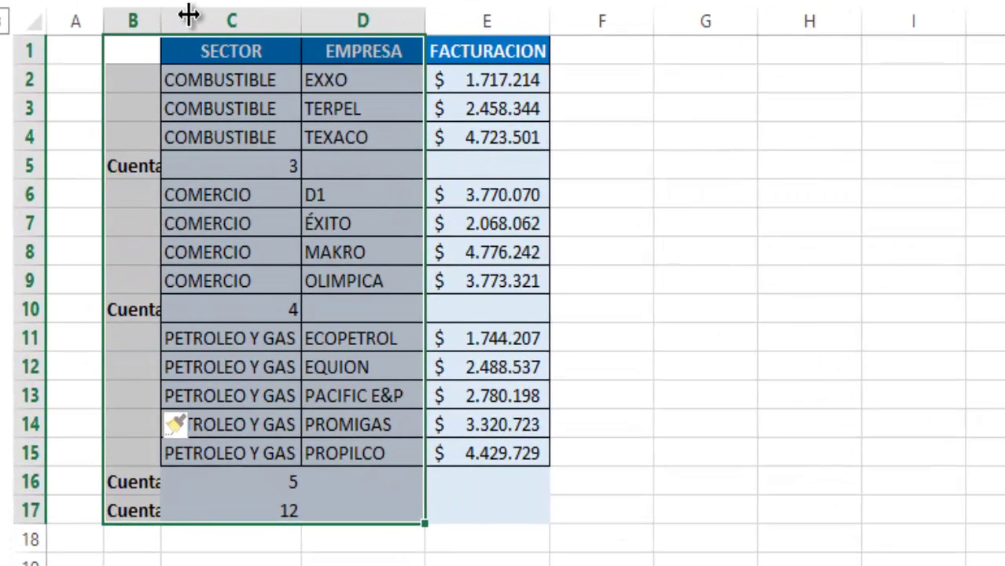
Widen columns B and C and check the counts 3, 4, 5 and overall 12.
{"action": "left_click_drag", "start_coordinate": [161, 17], "coordinate": [350, 16]}
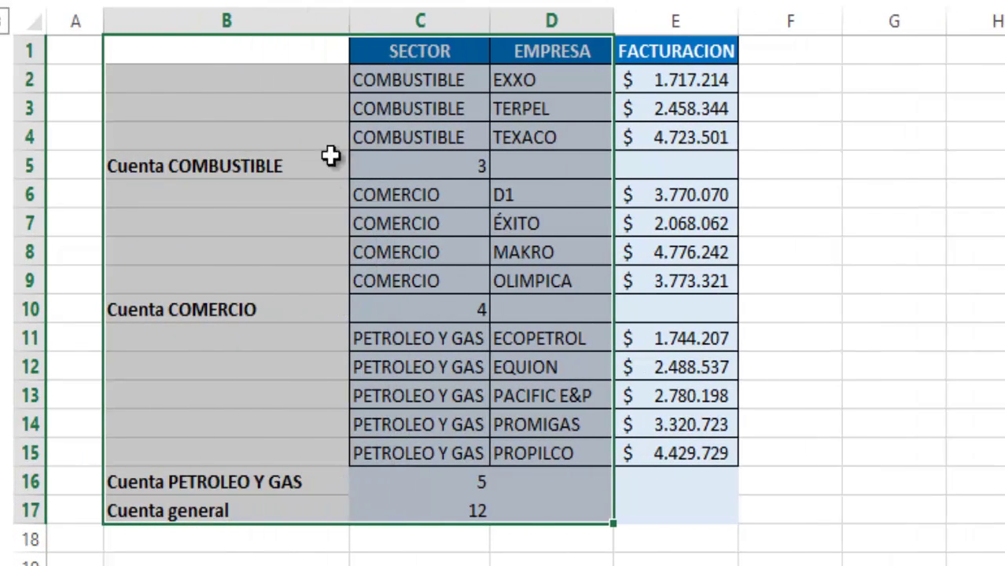
{"action": "left_click", "coordinate": [241, 135]}
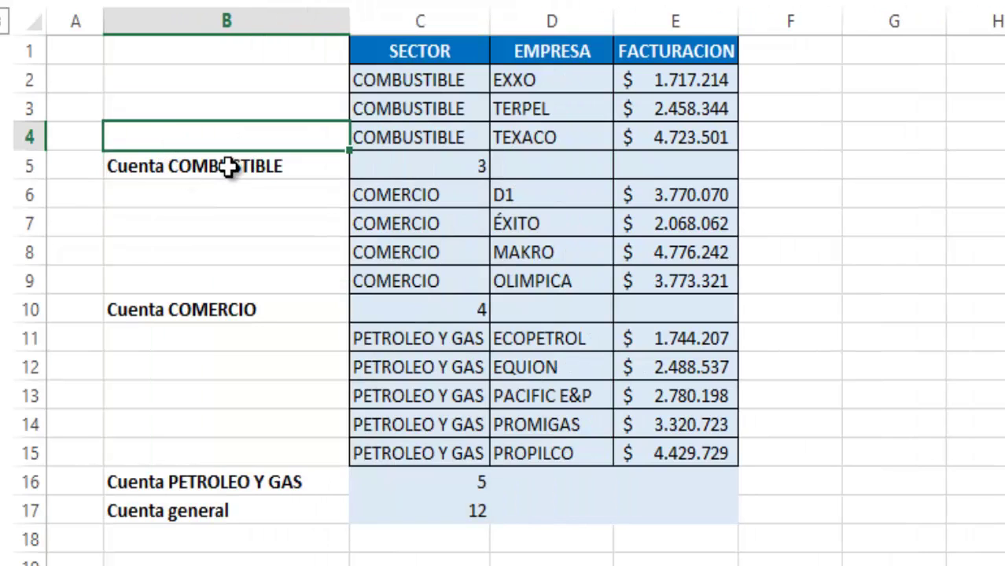
{"action": "left_click", "coordinate": [434, 175]}
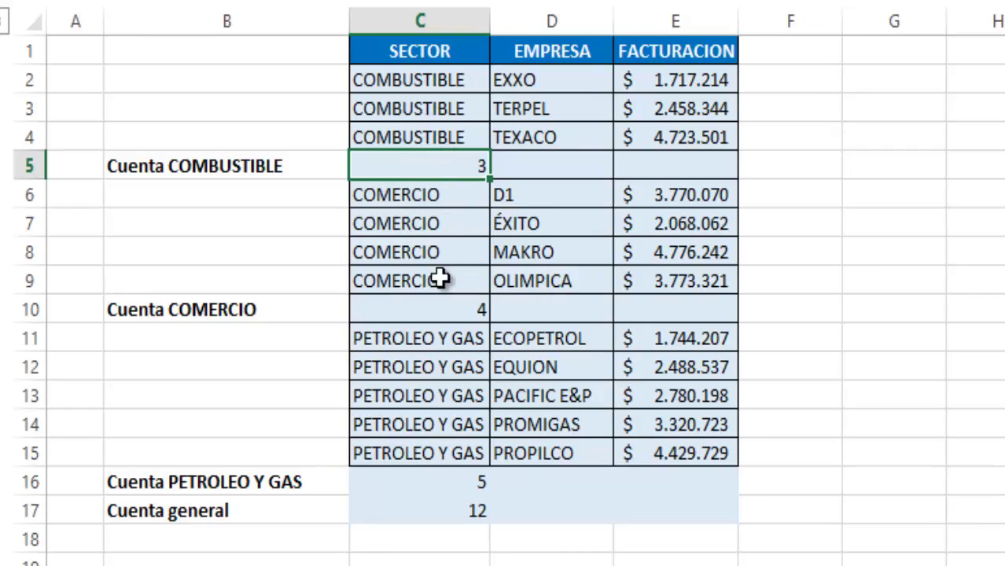
{"action": "left_click", "coordinate": [439, 306]}
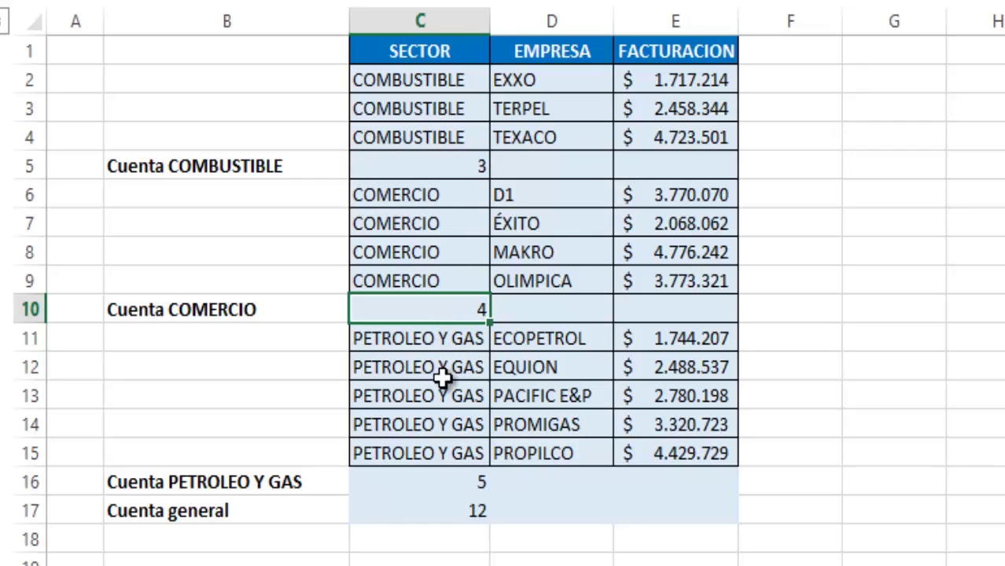
{"action": "left_click_drag", "start_coordinate": [488, 28], "coordinate": [491, 27]}
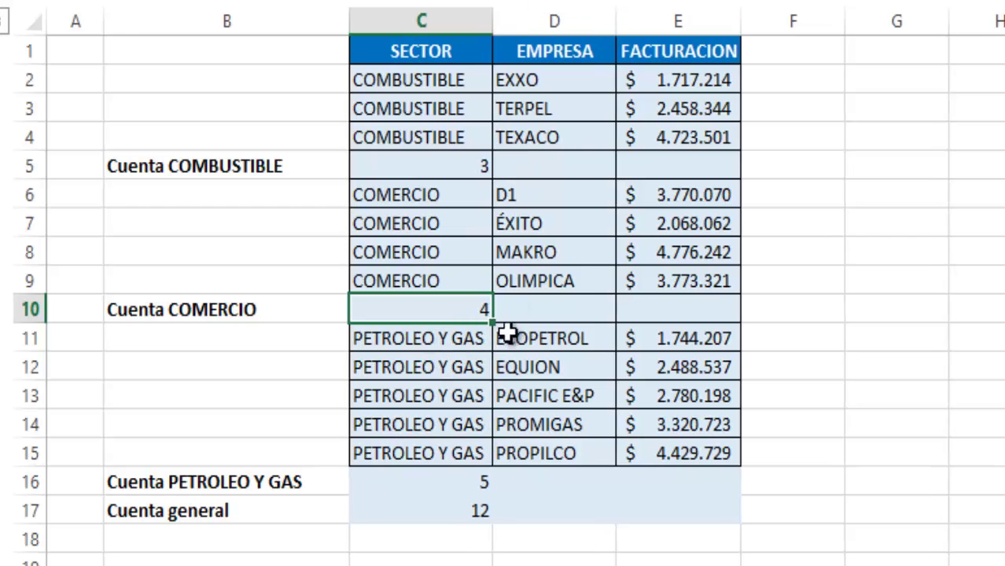
{"action": "left_click", "coordinate": [426, 478]}
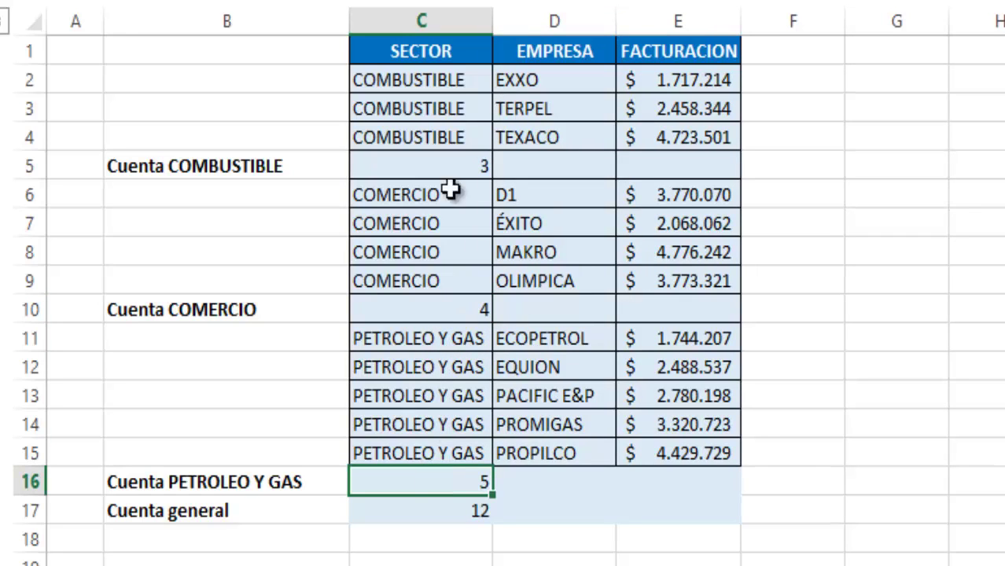
{"action": "left_click", "coordinate": [452, 510]}
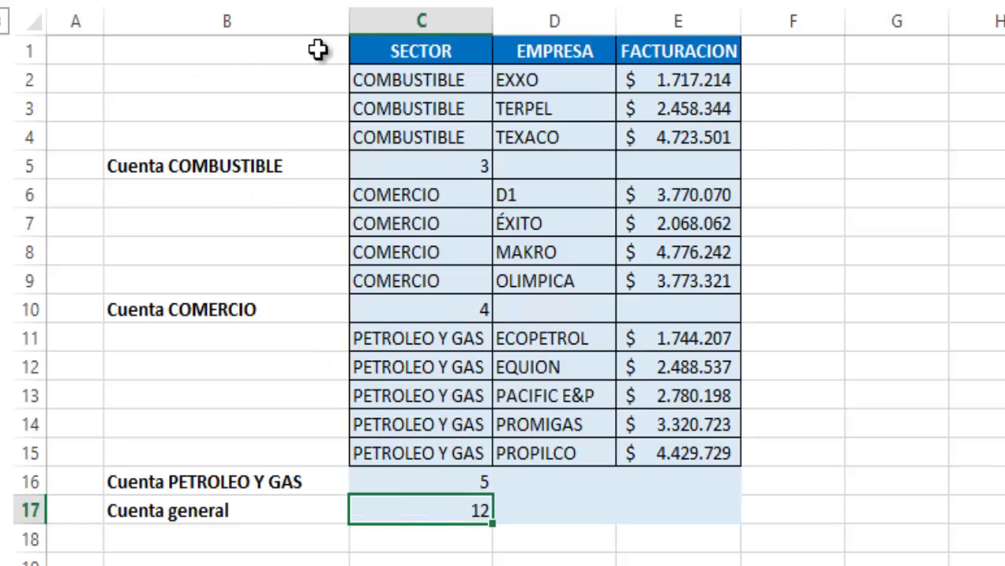
{"action": "left_click", "coordinate": [35, 23]}
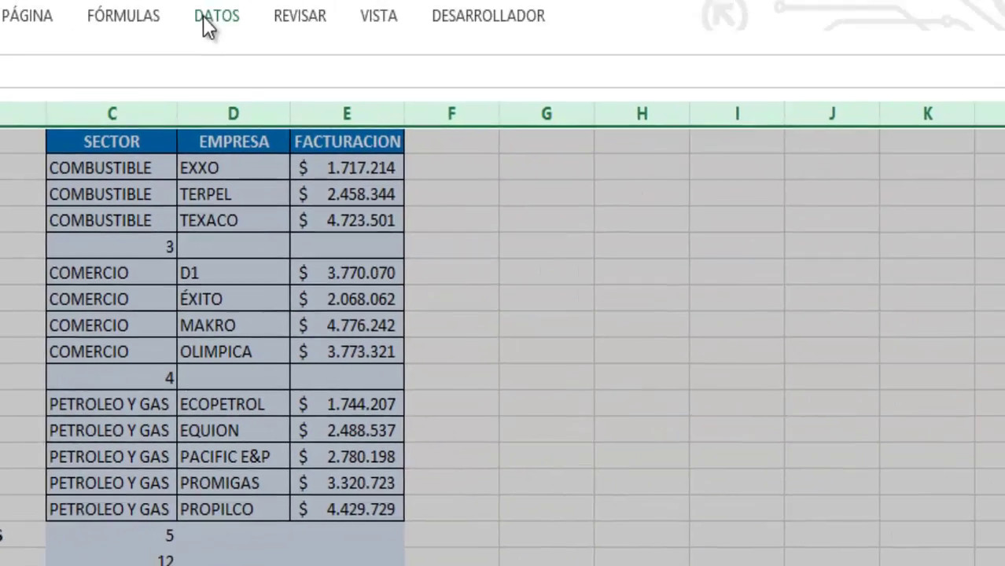
Remove all subtotal rows with Quitar todos, accepting the column-label warning.
{"action": "left_click", "coordinate": [206, 26]}
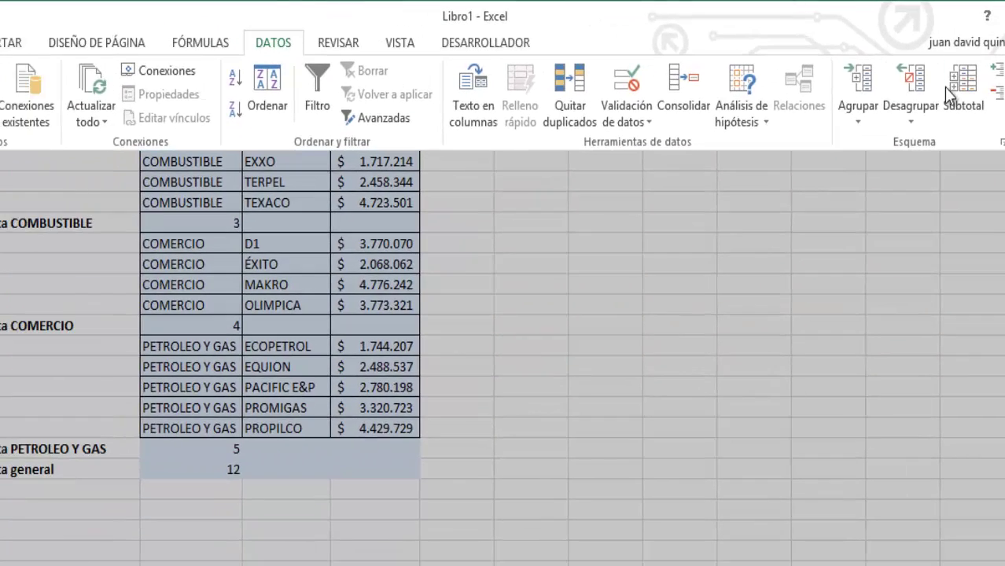
{"action": "left_click", "coordinate": [965, 95]}
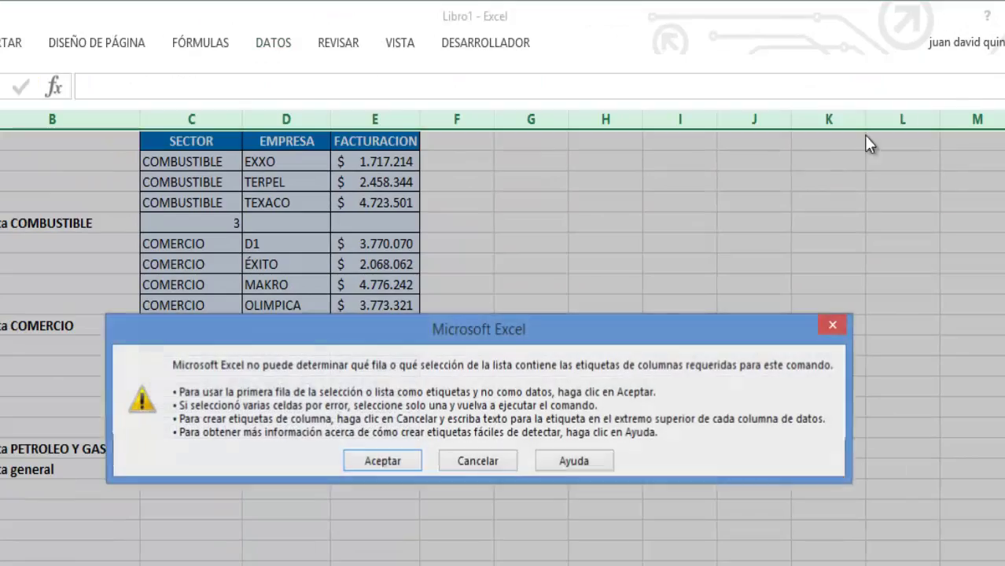
{"action": "left_click", "coordinate": [375, 461]}
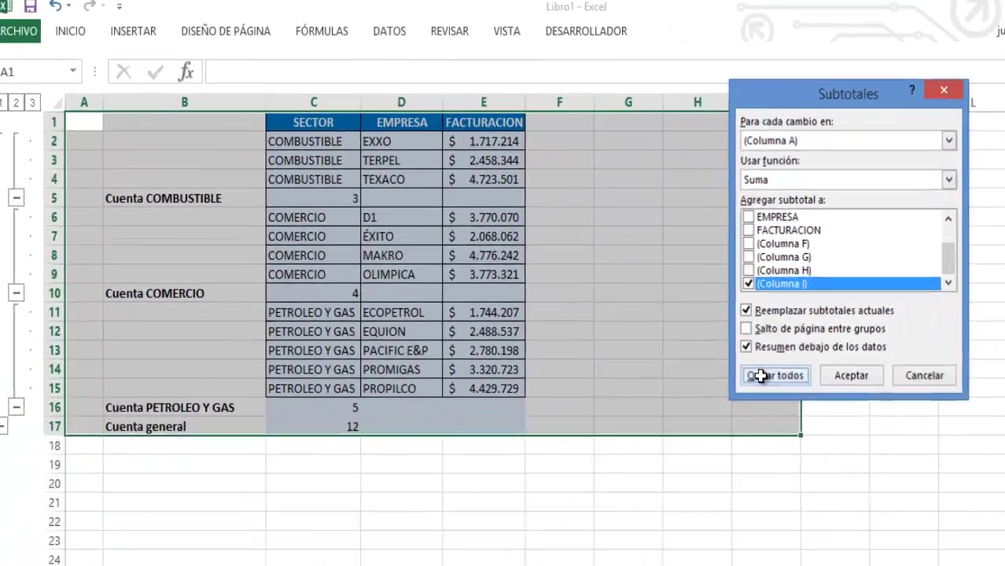
{"action": "left_click", "coordinate": [677, 415]}
{"action": "left_click", "coordinate": [662, 287]}
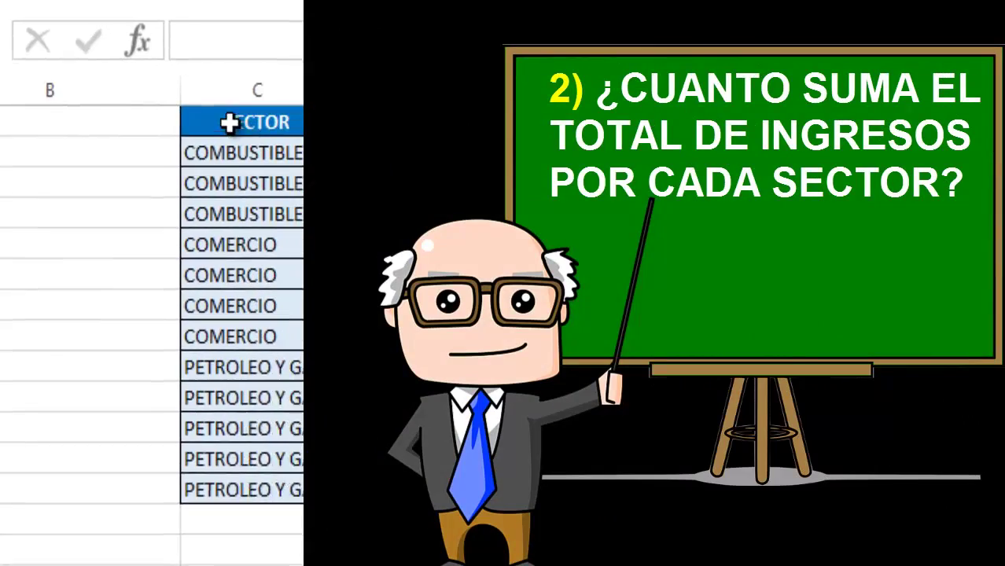
In Subtotales, group by SECTOR with the Suma function on FACTURACION.
{"action": "mouse_move", "coordinate": [160, 130]}
{"action": "left_mouse_down"}
{"action": "mouse_move", "coordinate": [432, 470]}
{"action": "mouse_move", "coordinate": [432, 485]}
{"action": "left_mouse_up"}
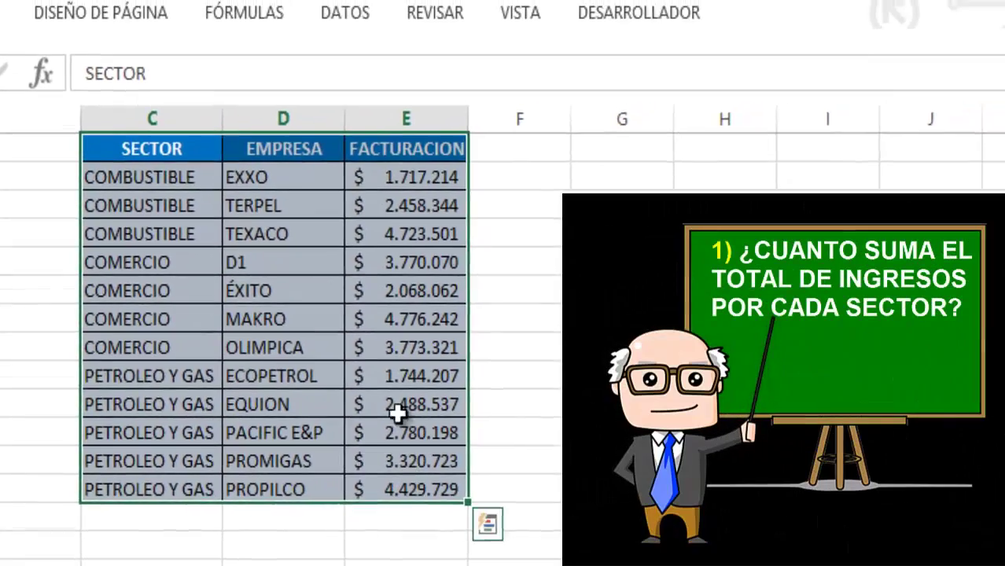
{"action": "left_click", "coordinate": [261, 23]}
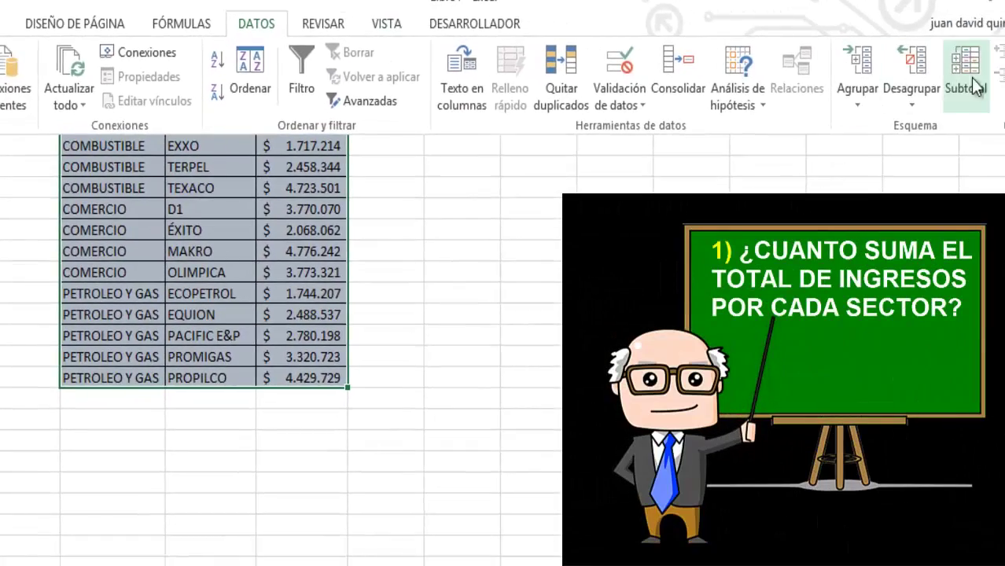
{"action": "left_click", "coordinate": [980, 85]}
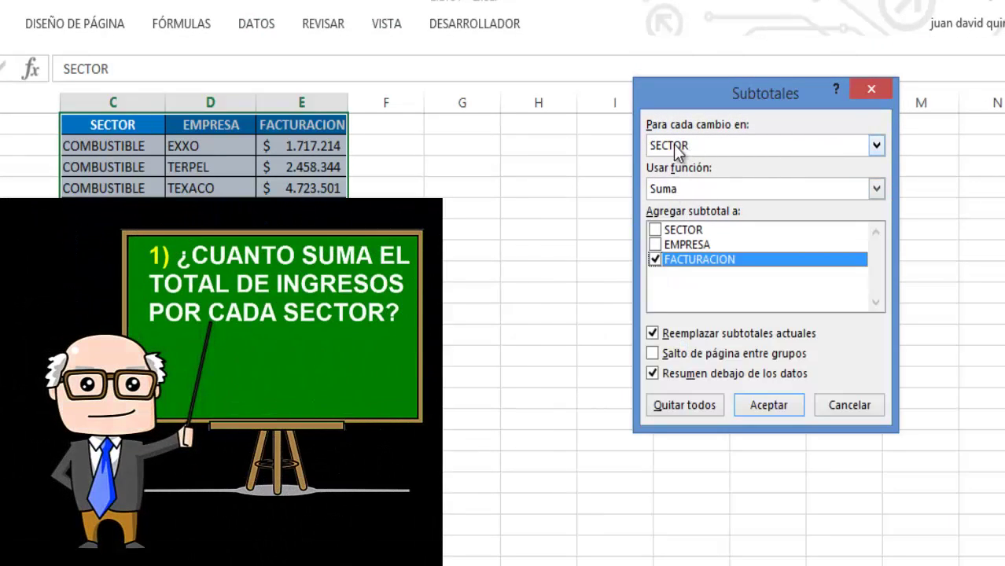
{"action": "left_click", "coordinate": [699, 150]}
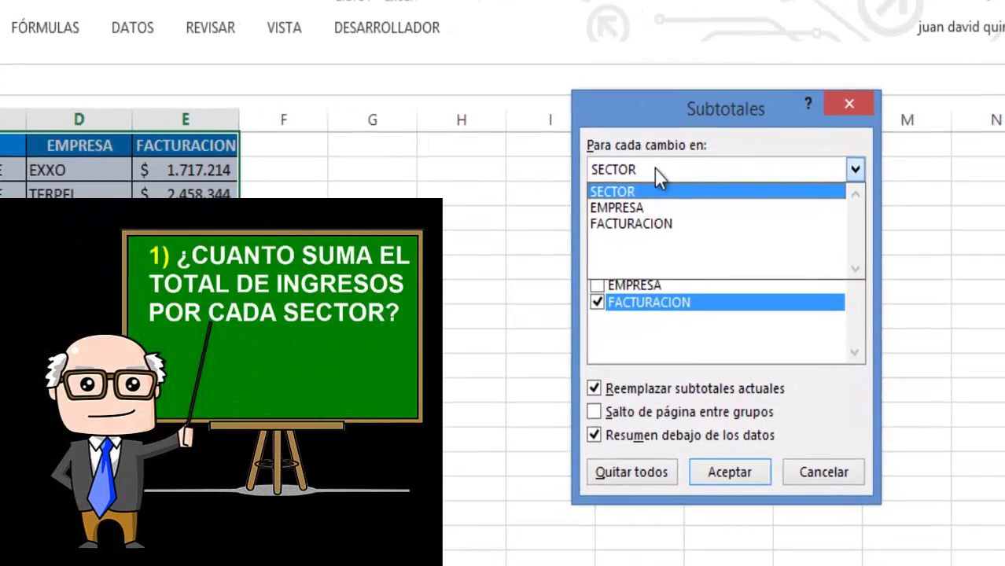
{"action": "left_click", "coordinate": [699, 149]}
{"action": "left_click", "coordinate": [614, 232]}
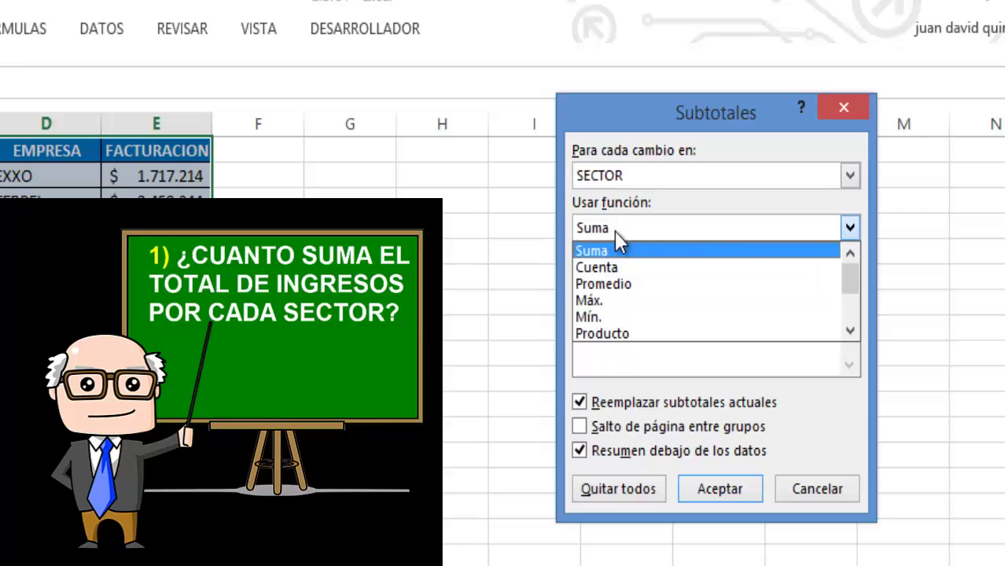
{"action": "left_click", "coordinate": [612, 252]}
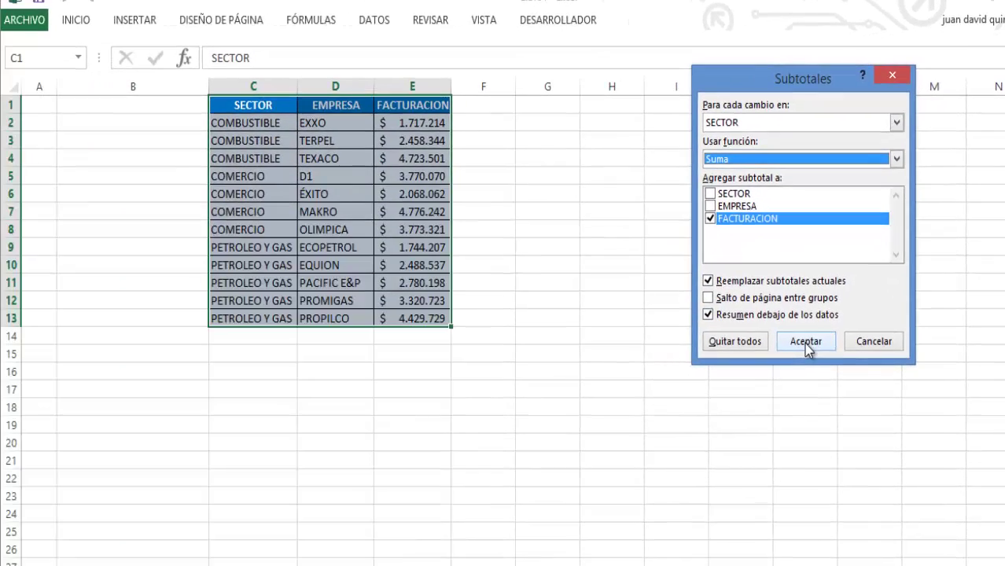
{"action": "left_click", "coordinate": [838, 355]}
Apply the Suma subtotals and review the SUBTOTALES formulas for each sector total and Total general.
{"action": "left_click", "coordinate": [838, 355]}
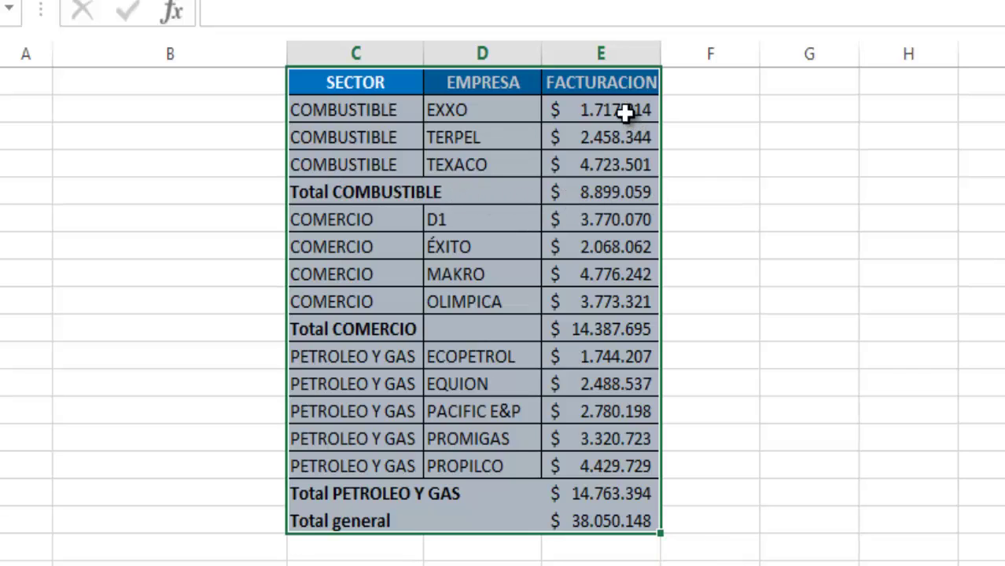
{"action": "left_click_drag", "start_coordinate": [590, 110], "coordinate": [631, 164]}
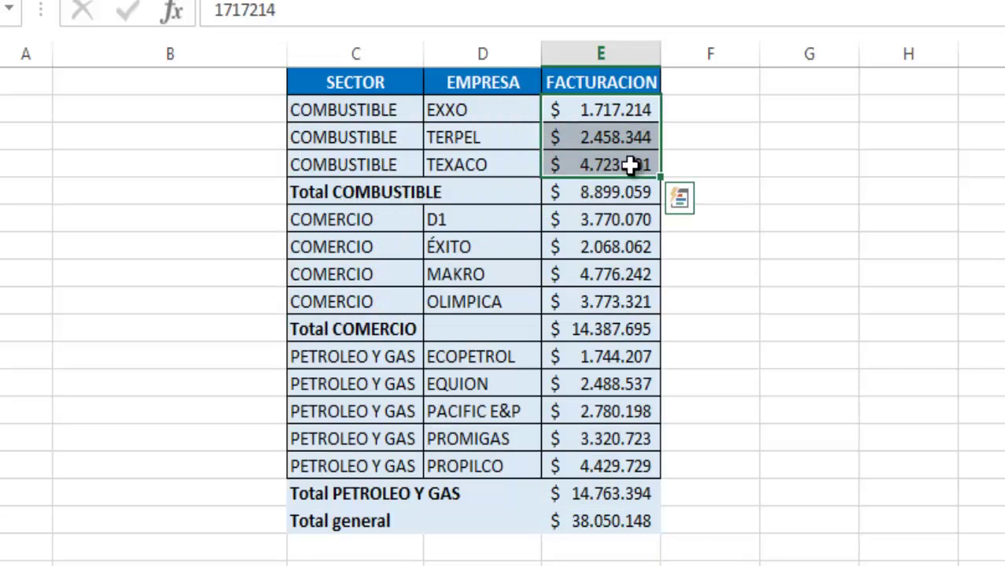
{"action": "left_click", "coordinate": [610, 190]}
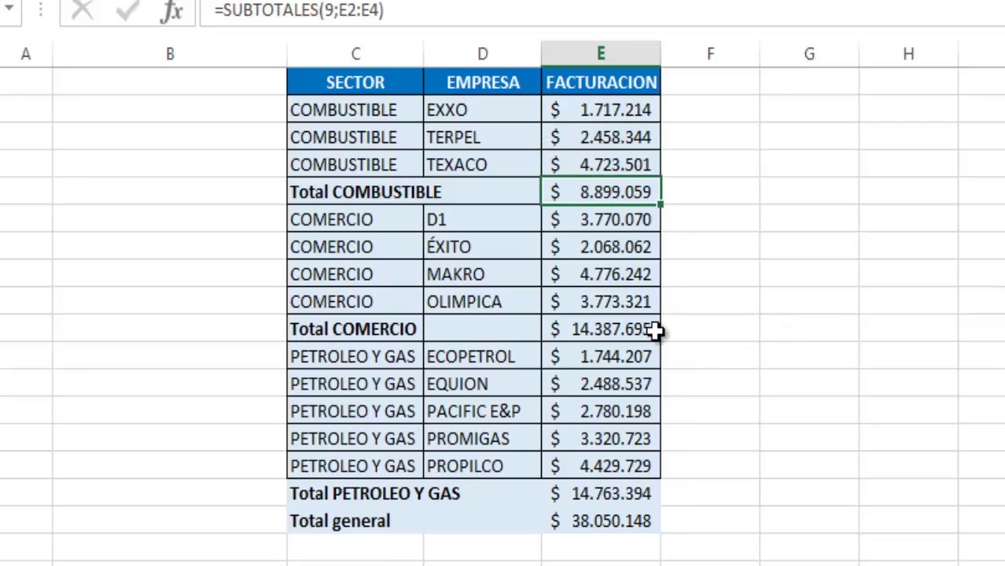
{"action": "left_click", "coordinate": [621, 338]}
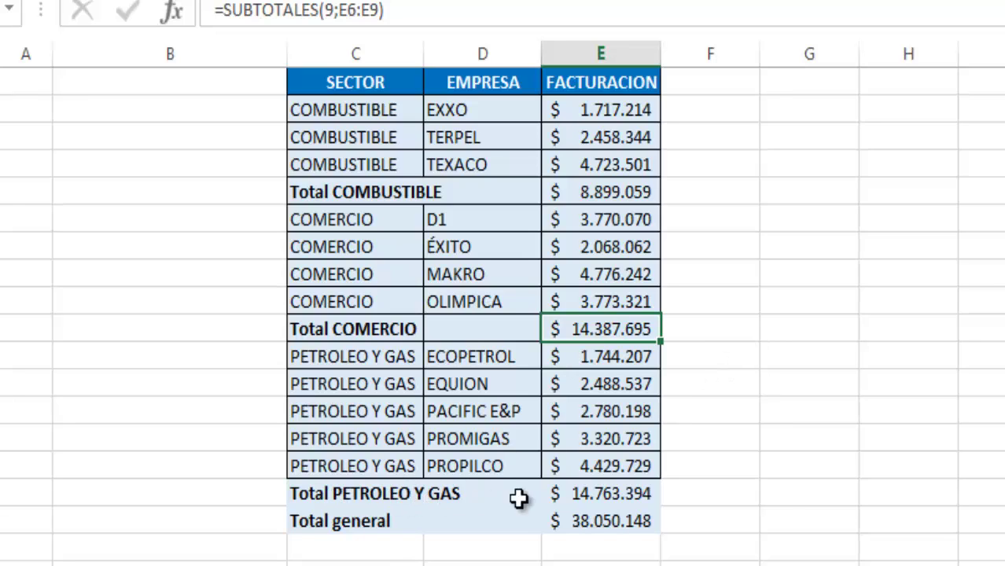
{"action": "left_click", "coordinate": [588, 500]}
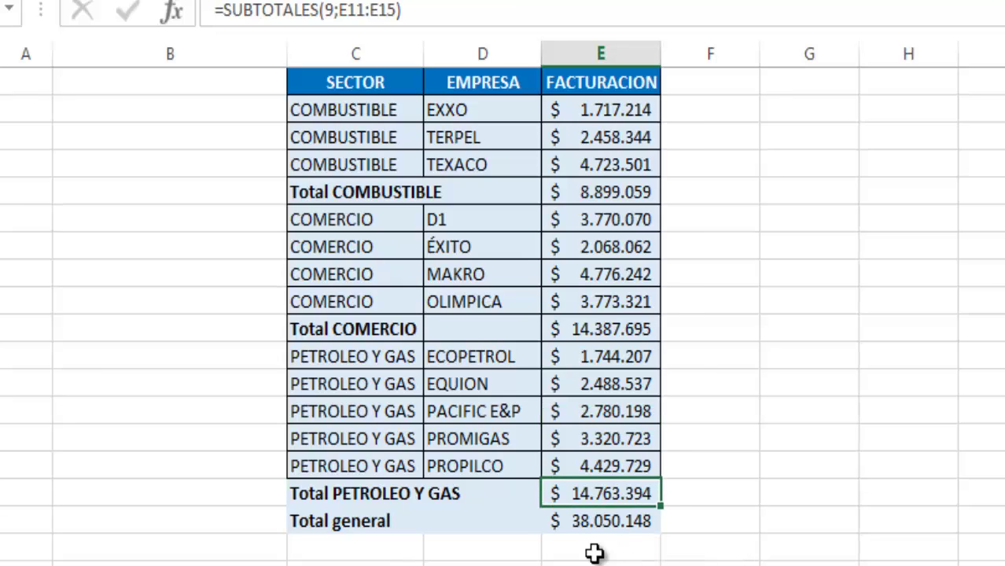
{"action": "left_click", "coordinate": [579, 527]}
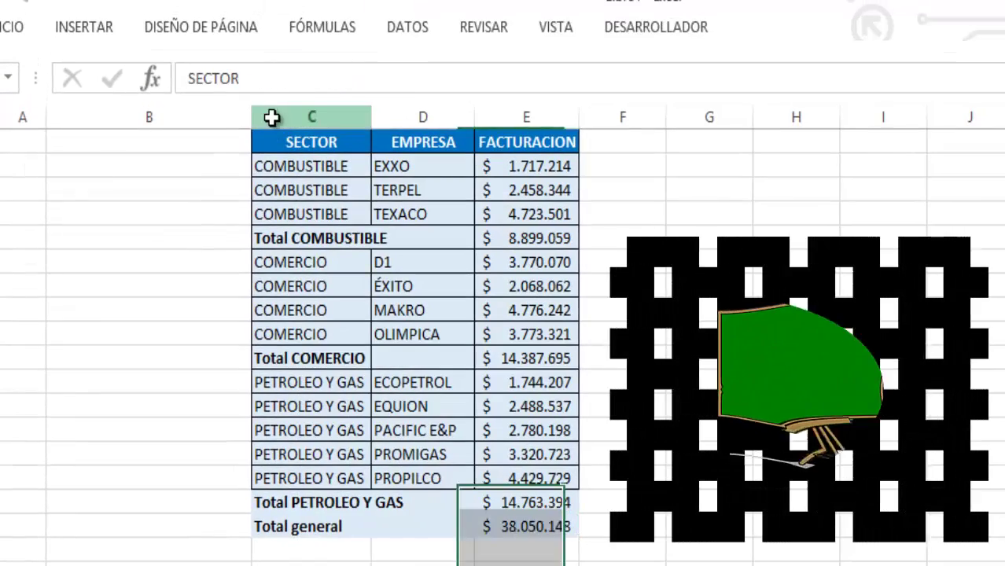
Remove the existing sum subtotal rows with Quitar todos.
{"action": "left_click_drag", "start_coordinate": [271, 117], "coordinate": [498, 119]}
{"action": "left_click", "coordinate": [407, 27]}
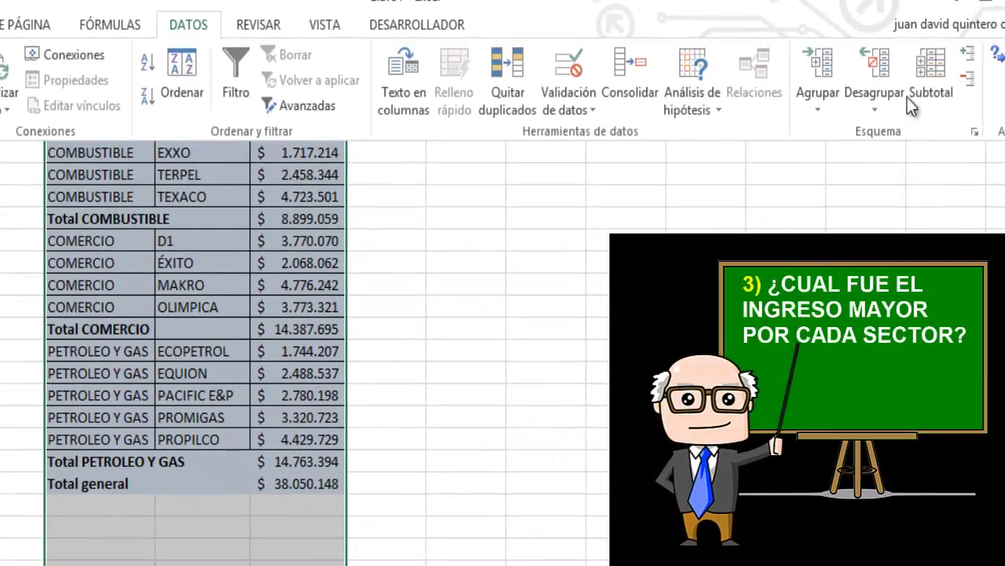
{"action": "left_click", "coordinate": [910, 107]}
{"action": "left_click", "coordinate": [653, 421]}
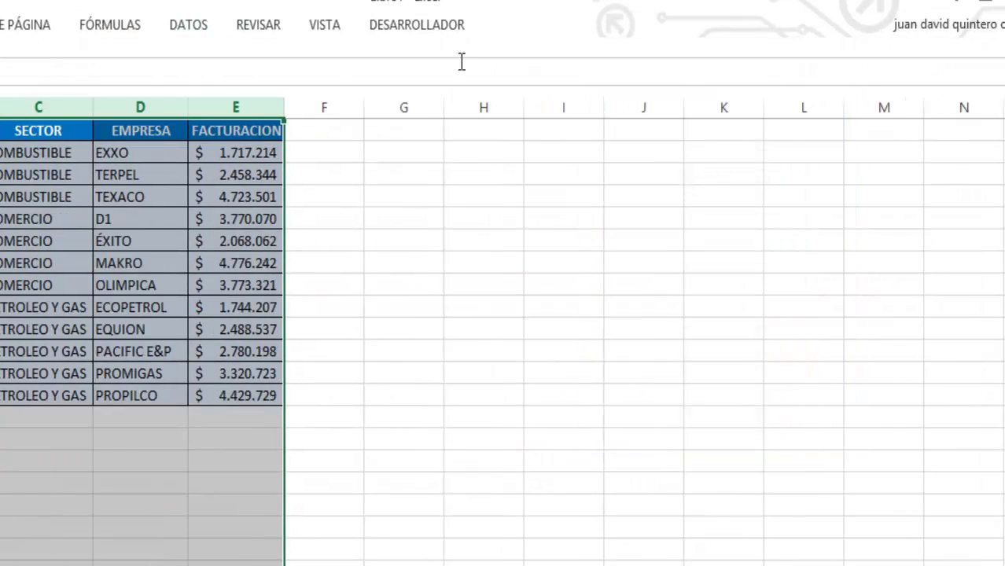
Apply Máx. subtotals of FACTURACION per SECTOR, giving a Máximo general of 4.776.242.
{"action": "left_click_drag", "start_coordinate": [71, 131], "coordinate": [251, 396]}
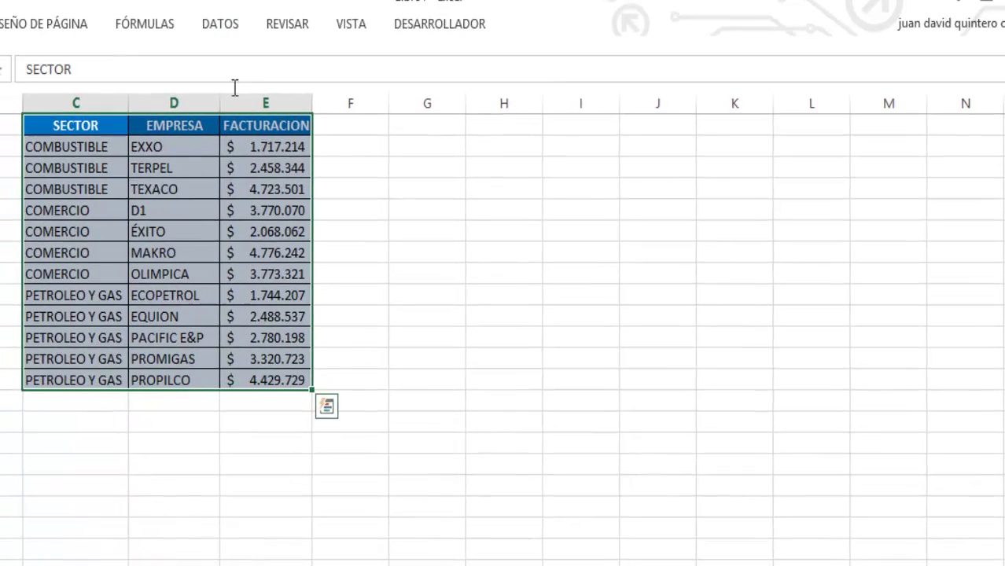
{"action": "left_click", "coordinate": [222, 26]}
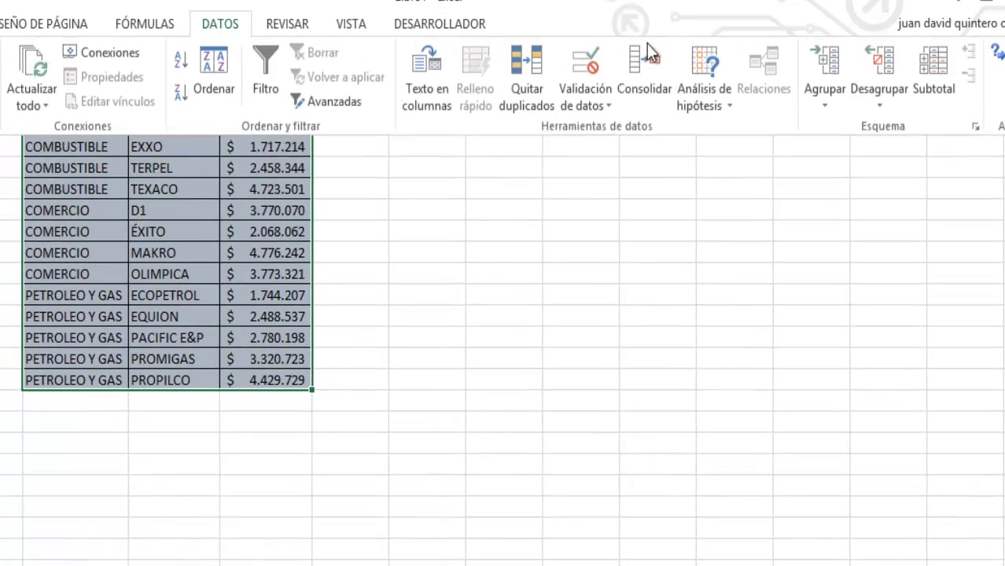
{"action": "left_click", "coordinate": [948, 70]}
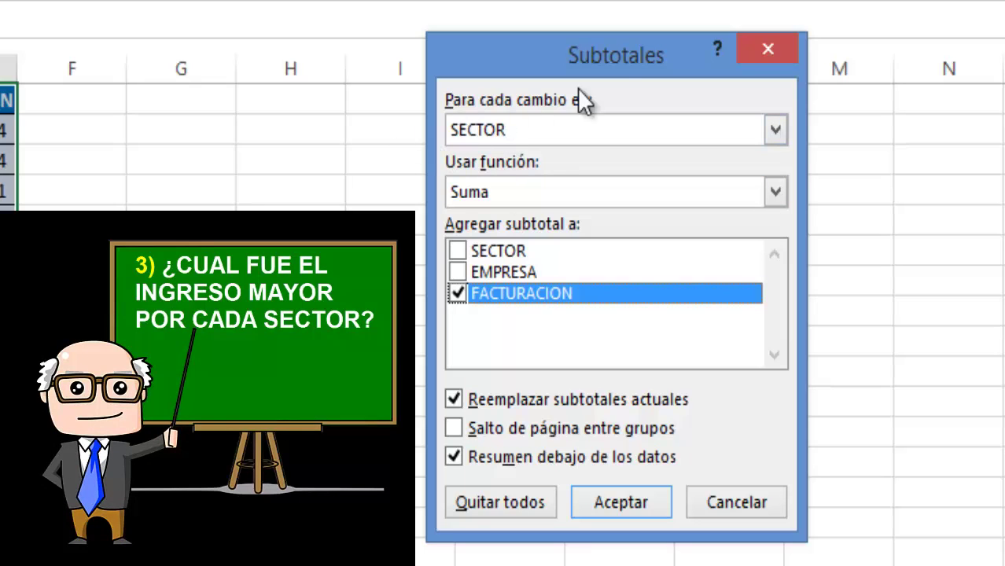
{"action": "left_click", "coordinate": [526, 194]}
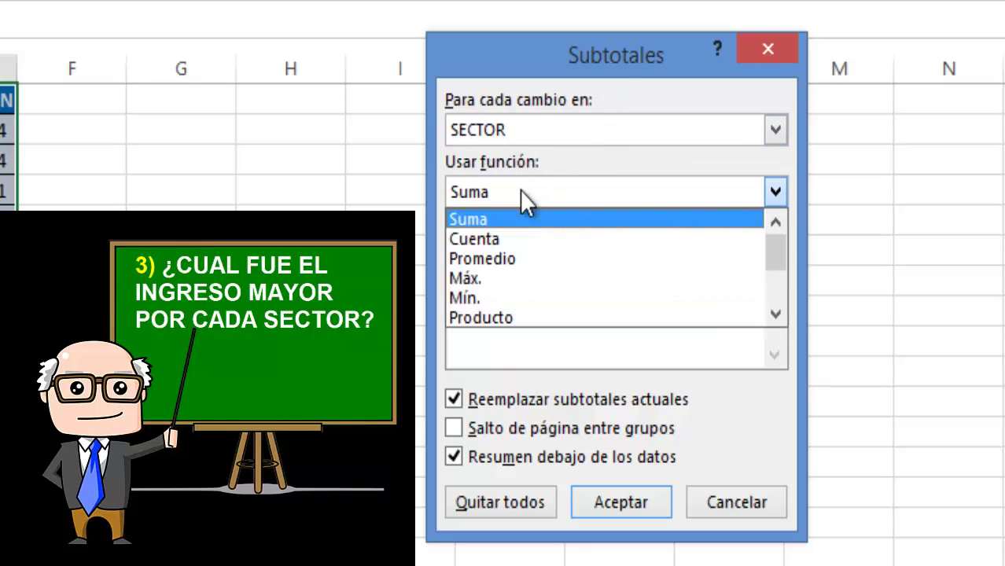
{"action": "left_click", "coordinate": [508, 280]}
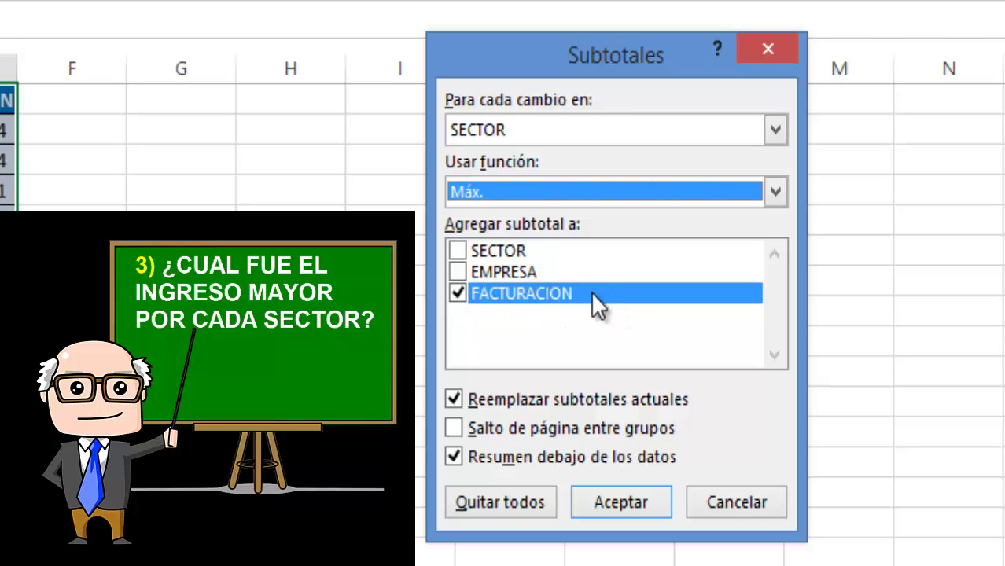
{"action": "left_click", "coordinate": [463, 293]}
{"action": "left_click", "coordinate": [463, 294]}
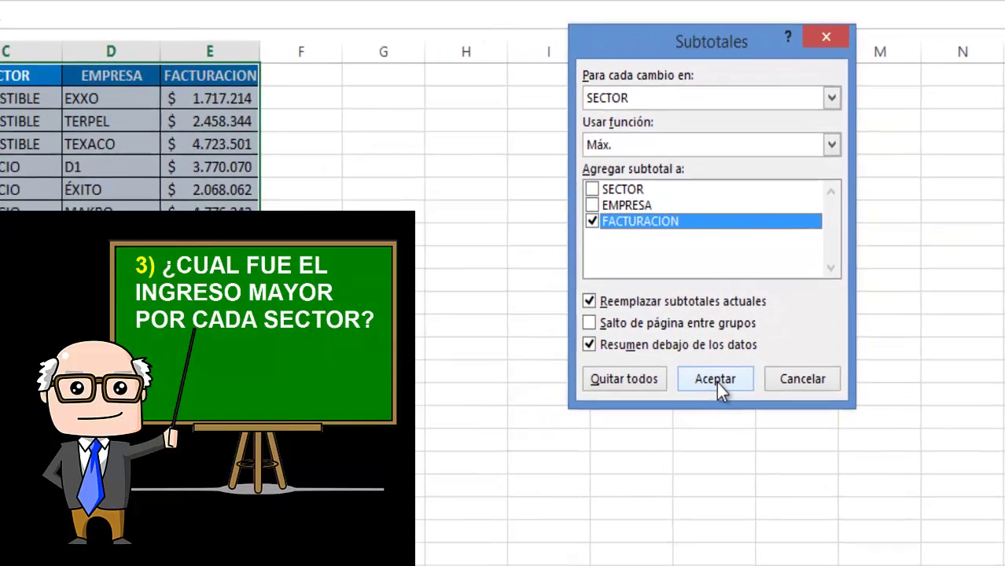
{"action": "left_click", "coordinate": [716, 383]}
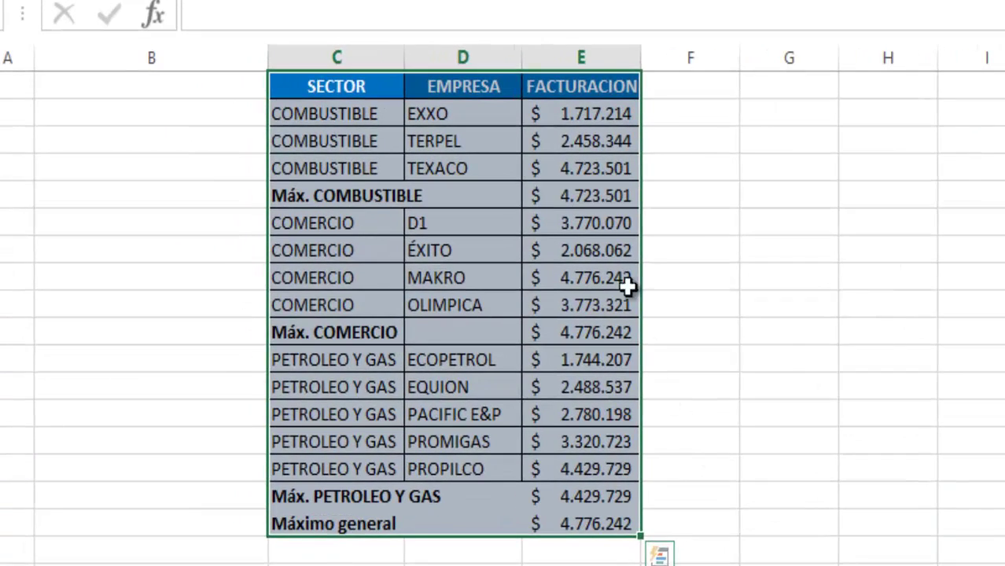
{"action": "left_click", "coordinate": [563, 199]}
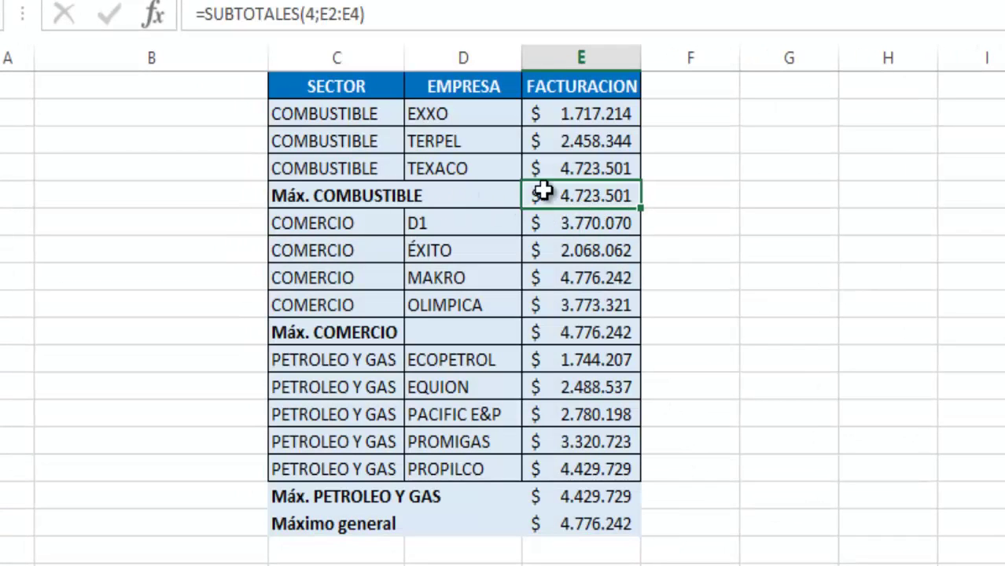
{"action": "left_click", "coordinate": [589, 167]}
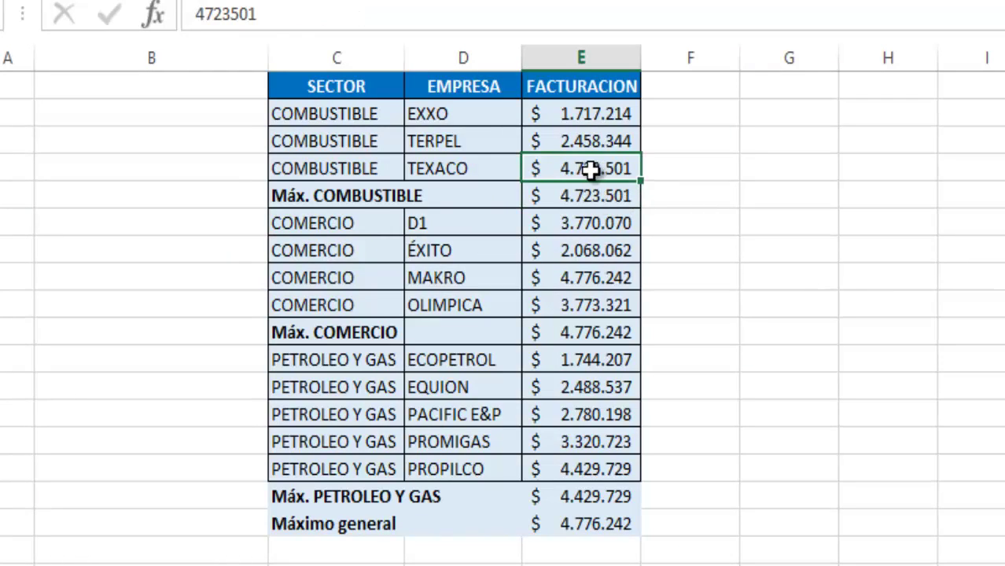
{"action": "left_click", "coordinate": [494, 170]}
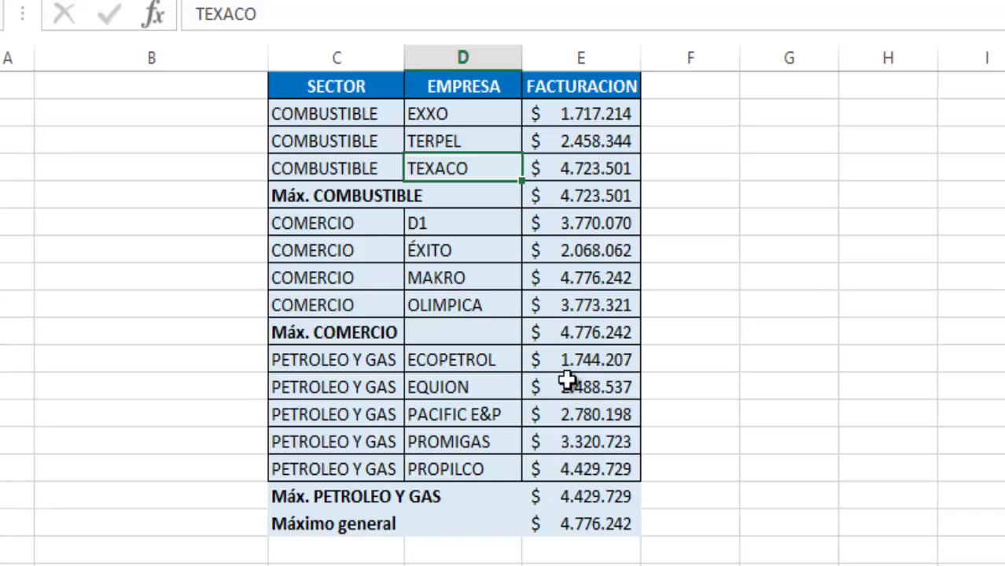
{"action": "left_click", "coordinate": [616, 331]}
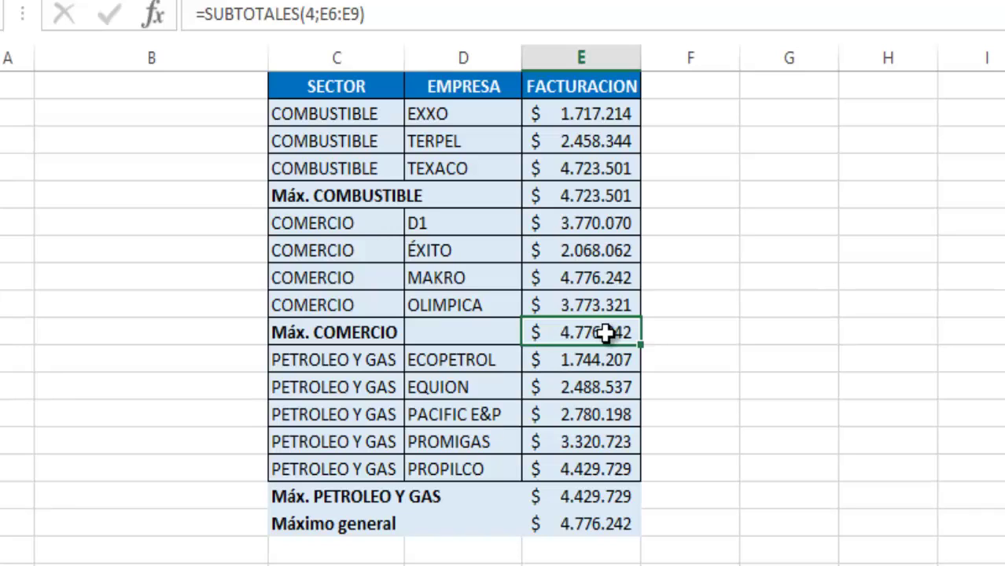
{"action": "left_click", "coordinate": [586, 273]}
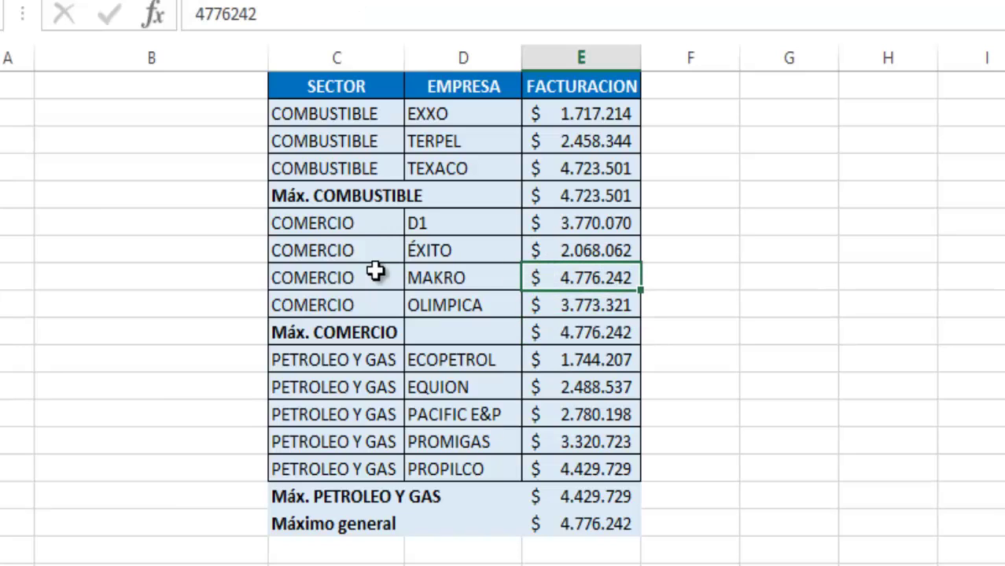
{"action": "left_click", "coordinate": [421, 275]}
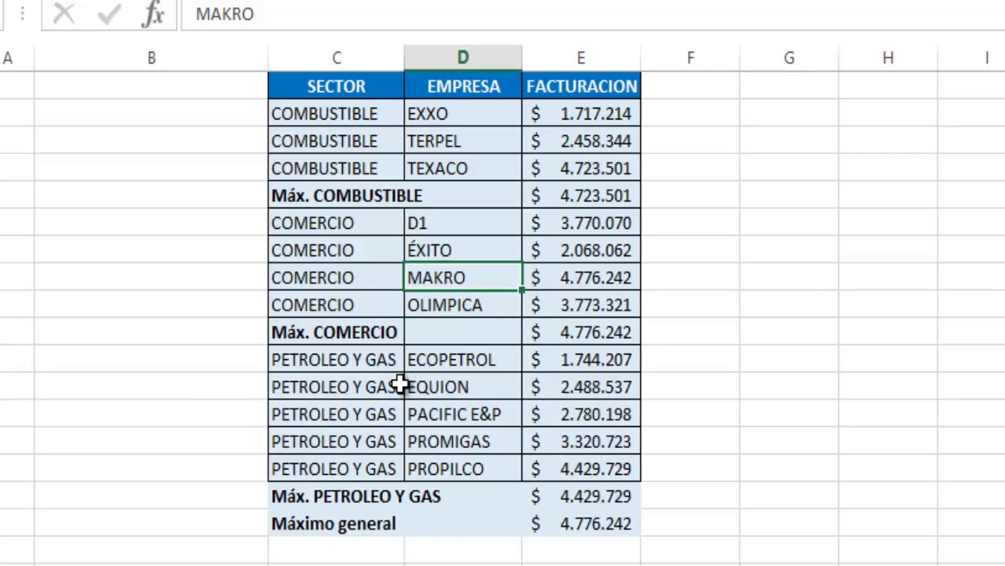
{"action": "left_click", "coordinate": [526, 499]}
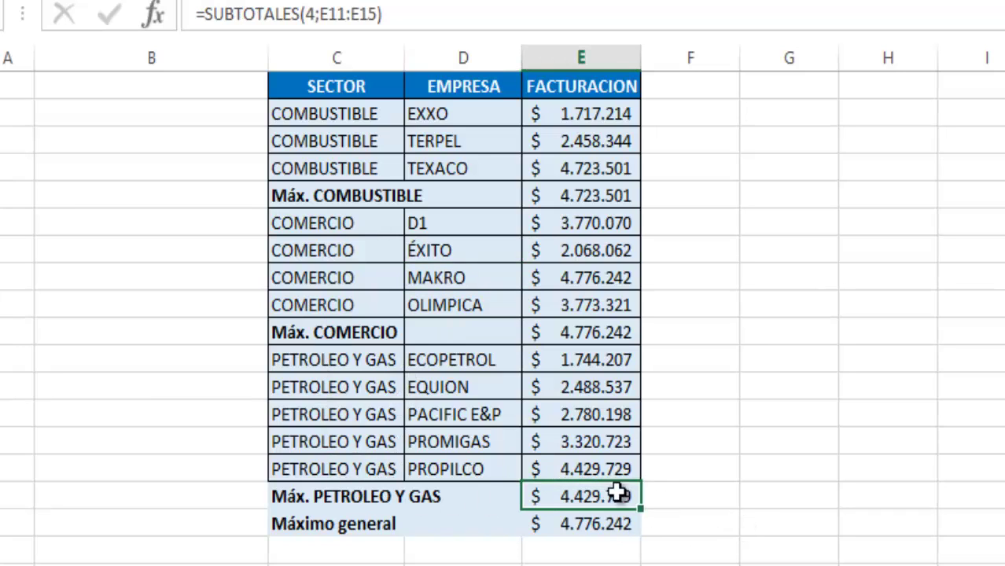
{"action": "left_click", "coordinate": [502, 467]}
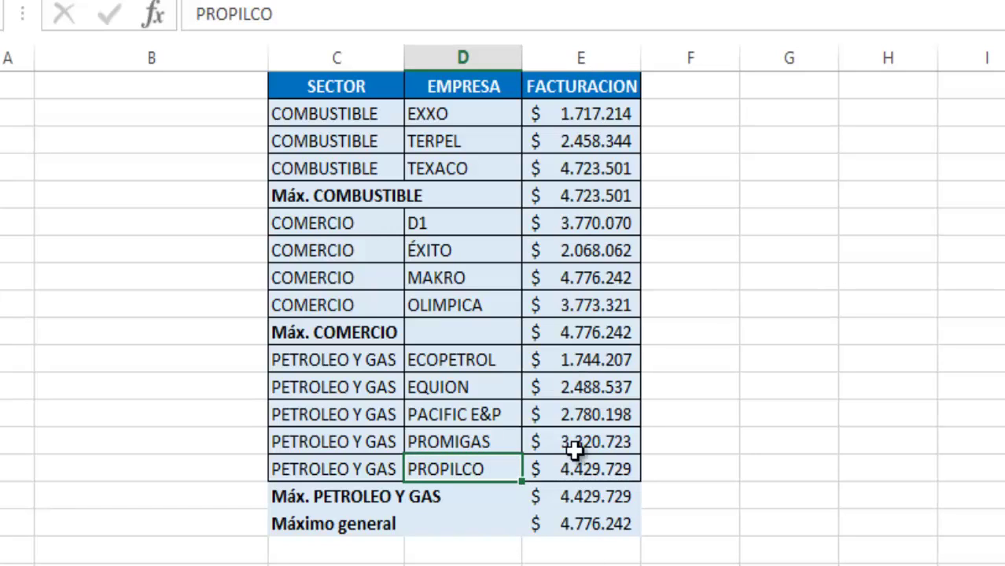
{"action": "left_click", "coordinate": [597, 522]}
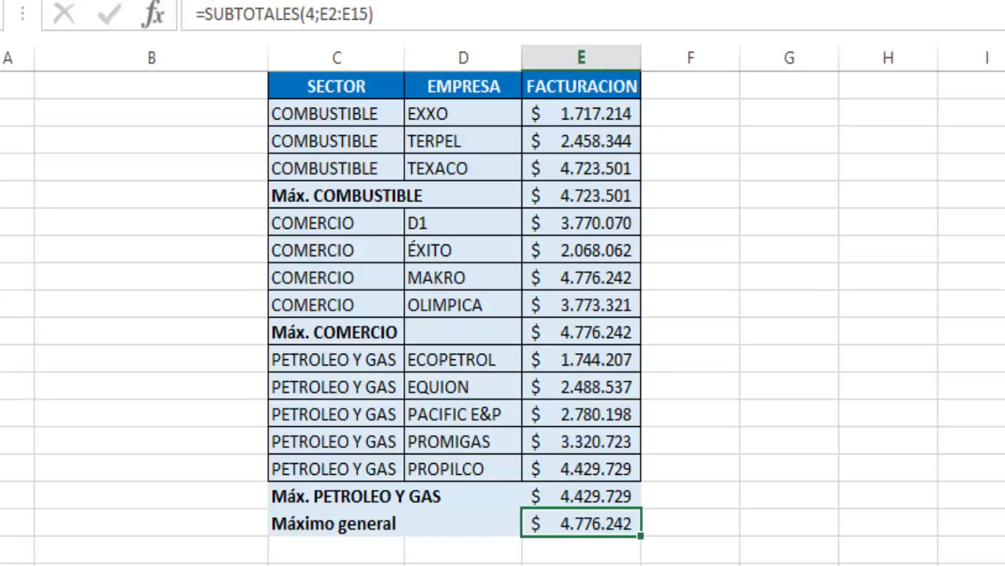
{"action": "left_click", "coordinate": [477, 271]}
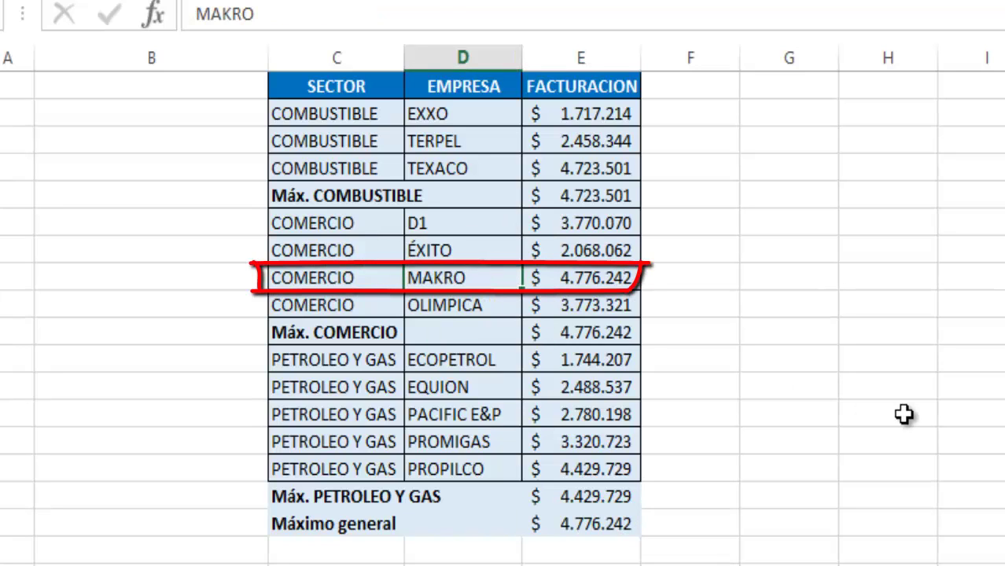
{"action": "left_click", "coordinate": [888, 461]}
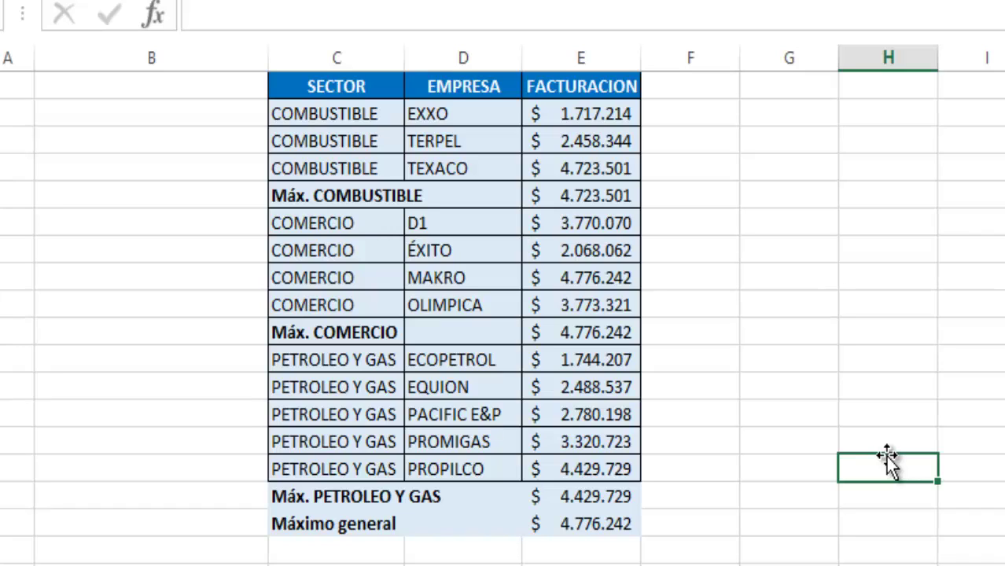
{"action": "left_click", "coordinate": [588, 113]}
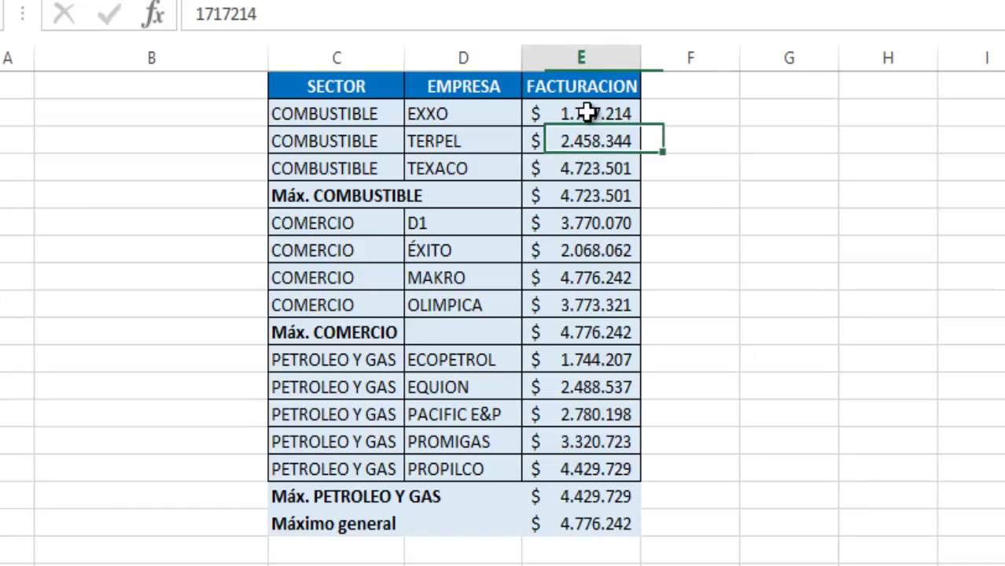
{"action": "key", "text": "Down"}
{"action": "key", "text": "Down"}
{"action": "key", "text": "Down"}
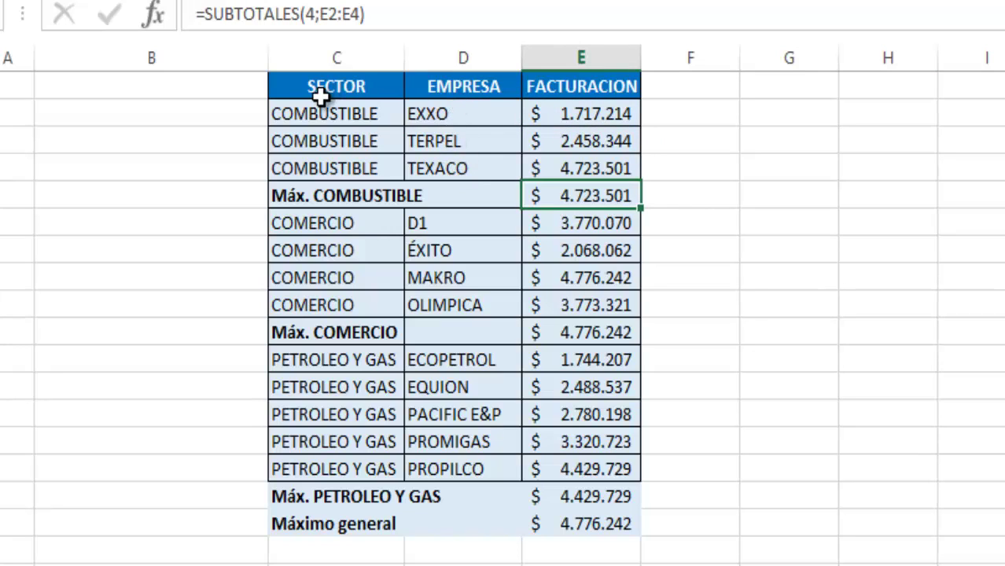
{"action": "left_click", "coordinate": [824, 263]}
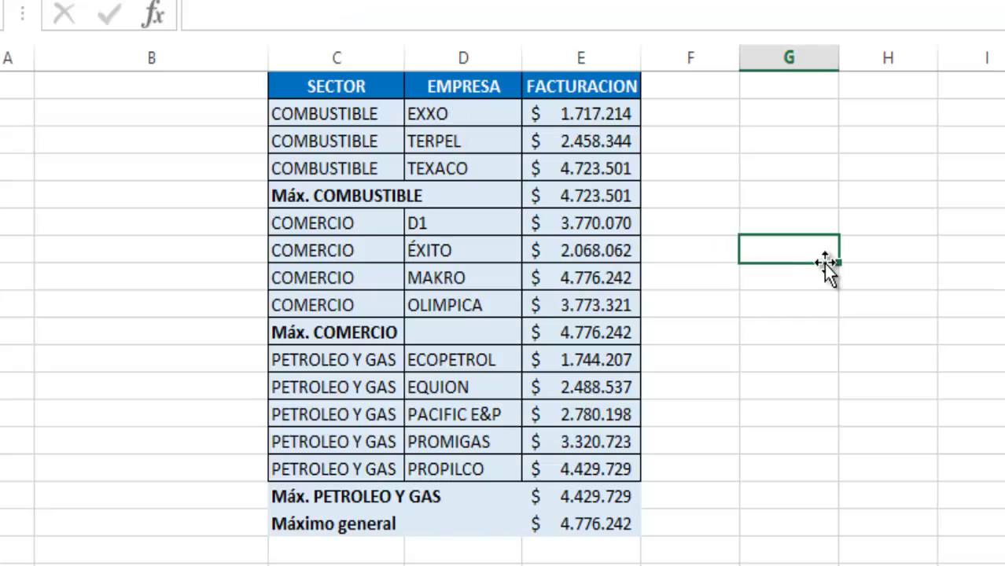